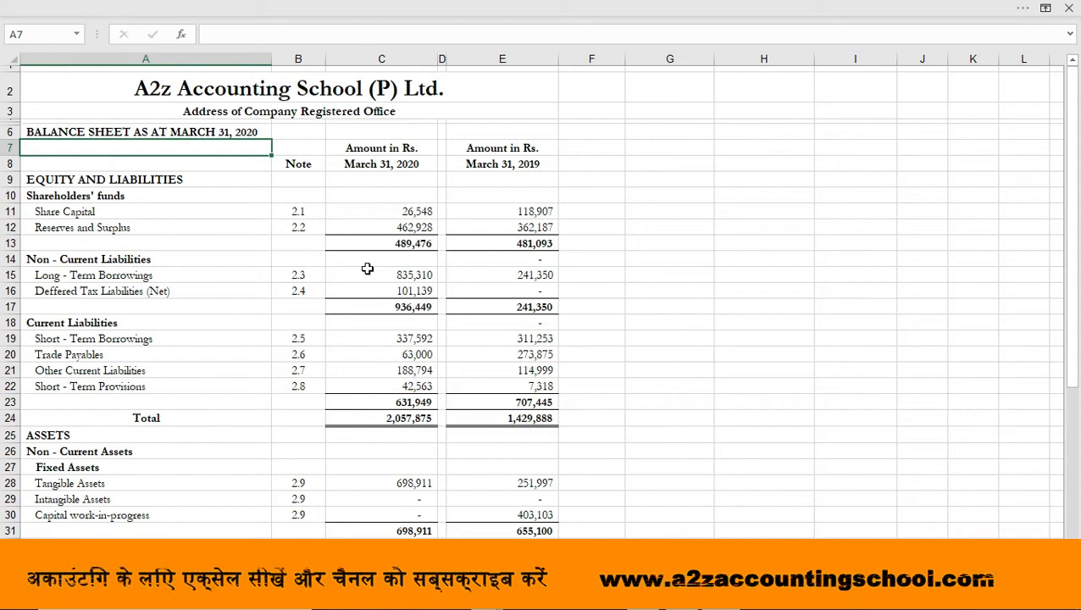
Enter the label "Quick Ratio" in cell A47 below the balance sheet
key("Down")
key("Down")
key("Down")
key("Down")
key("Down")
key("Down")
key("Down")
key("Down")
key("Down")
key("Down")
key("Down")
key("Down")
key("Down")
key("Down")
key("Down")
key("Down")
key("Down")
key("Down")
key("Down")
key("Down")
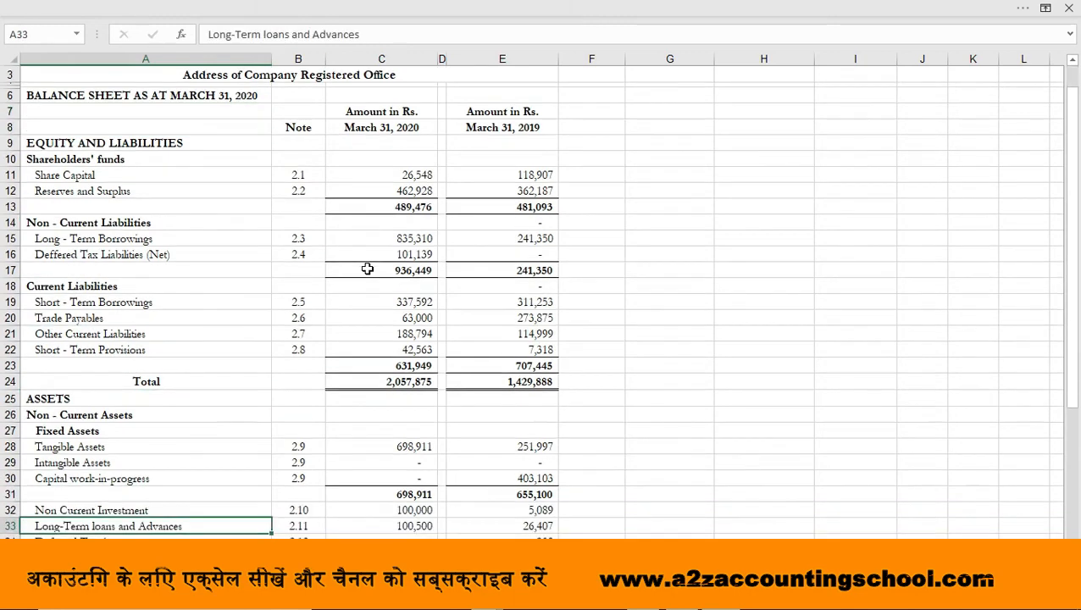
key("Down")
key("Down")
key("Down")
key("Down")
key("Down")
key("Down")
key("Down")
key("Down")
key("Down")
key("Down")
key("Down")
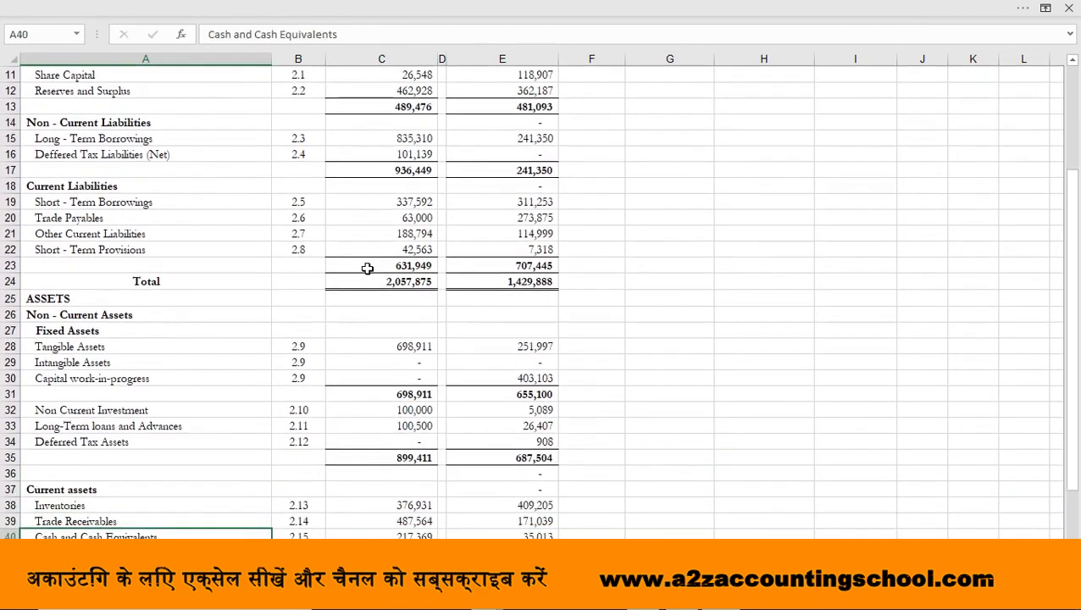
key("Down")
key("Down")
key("Down")
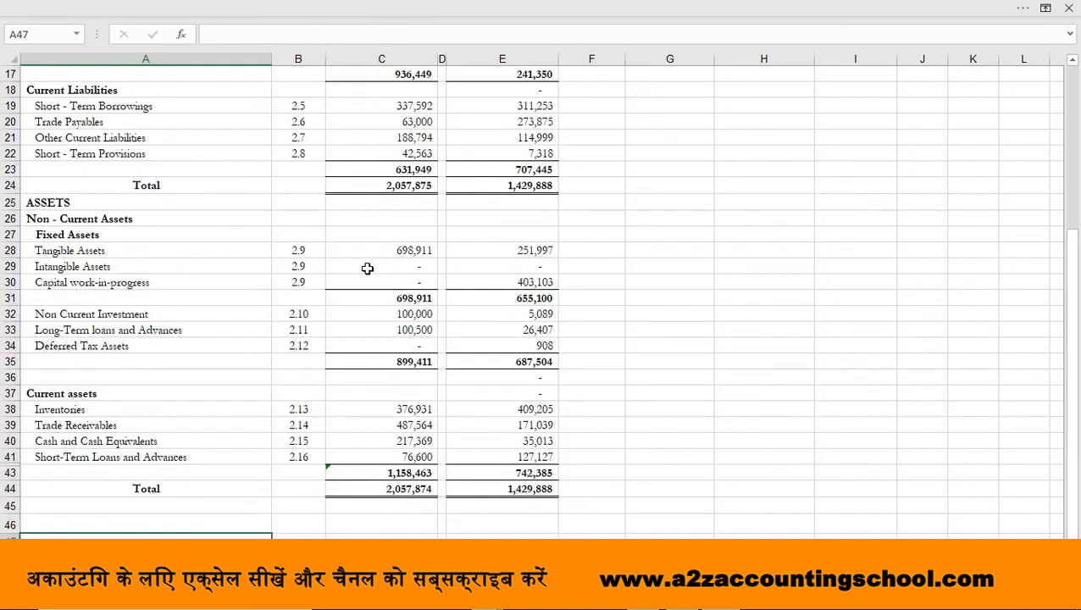
type("Quick Ratio")
key("Return")
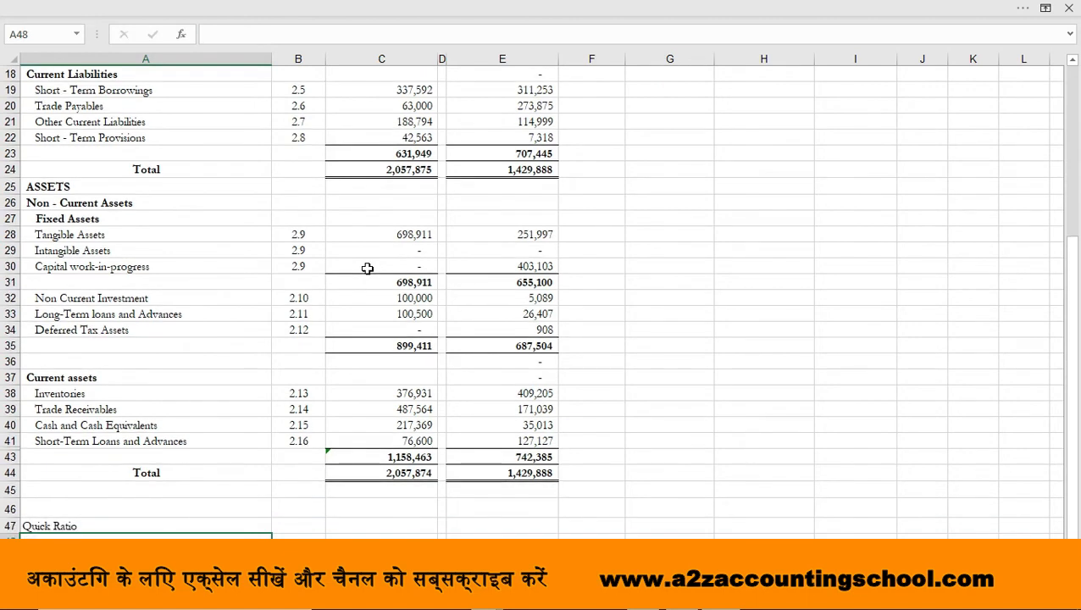
Enter the formula labels "Quick Asset" in C47 and "Current Liabilities" in C48
key("Up")
key("Right")
key("Right")
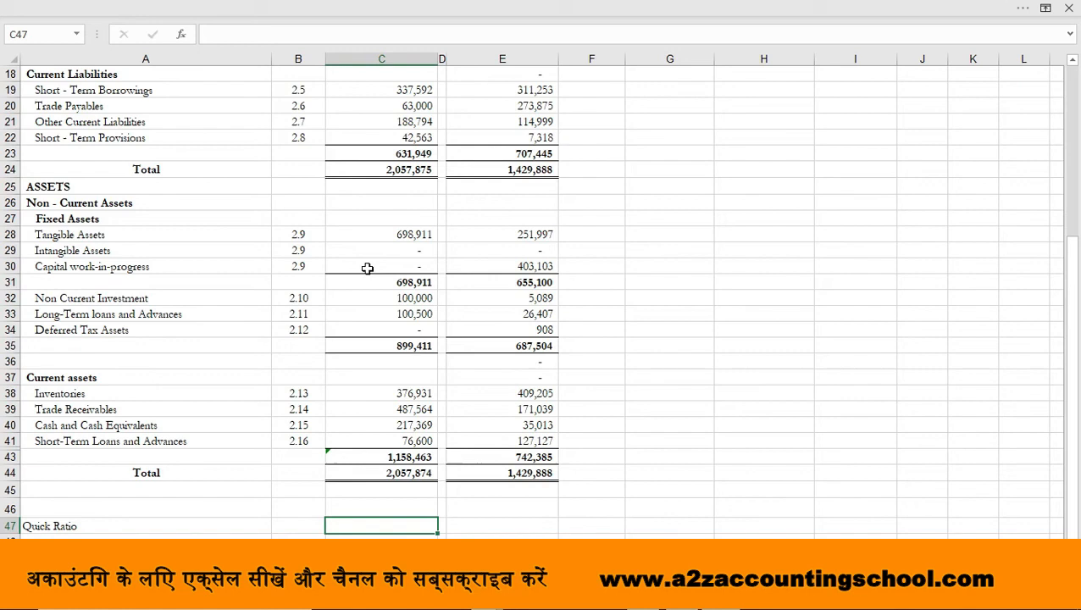
type("Quick Asset")
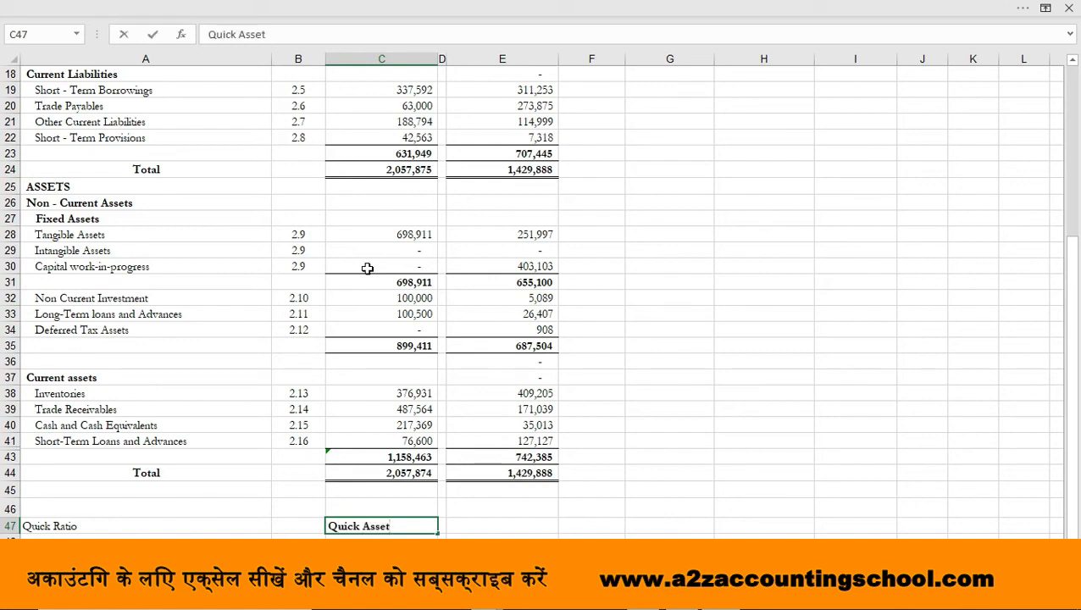
key("Return")
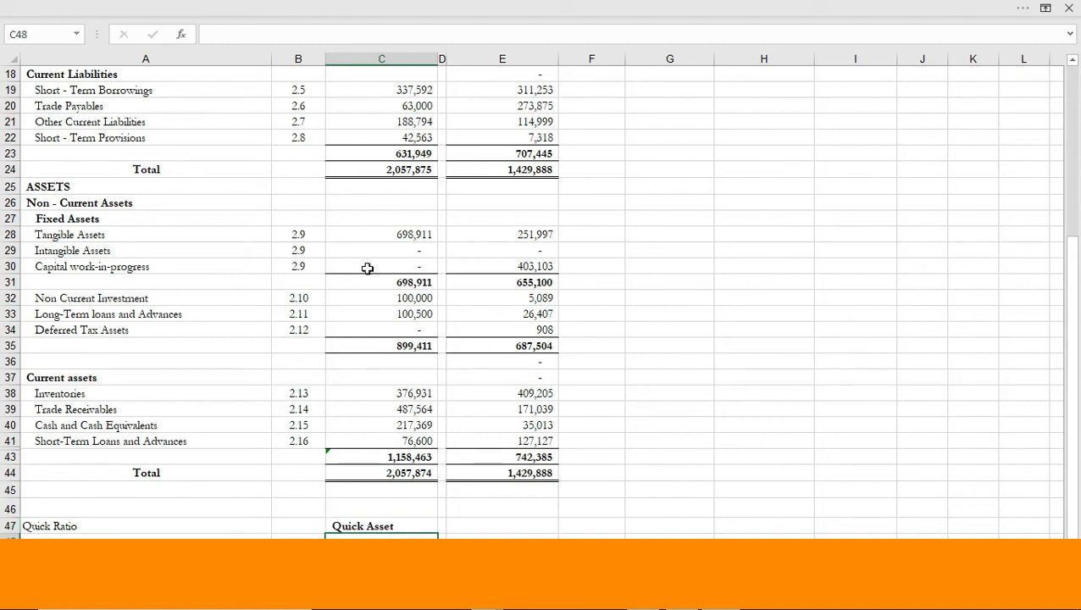
type("Current")
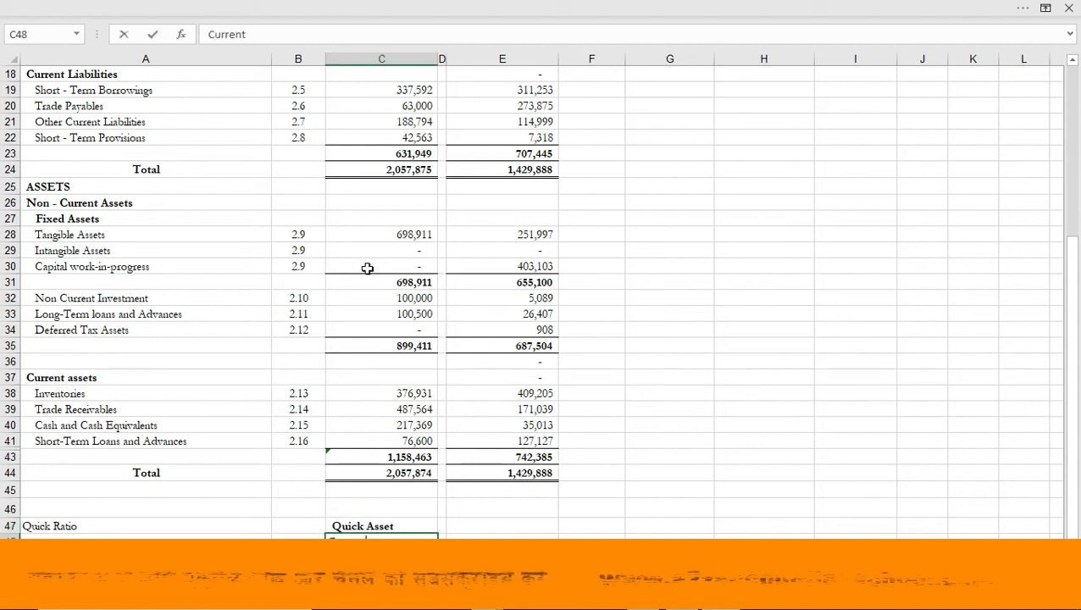
type(" Liabilities")
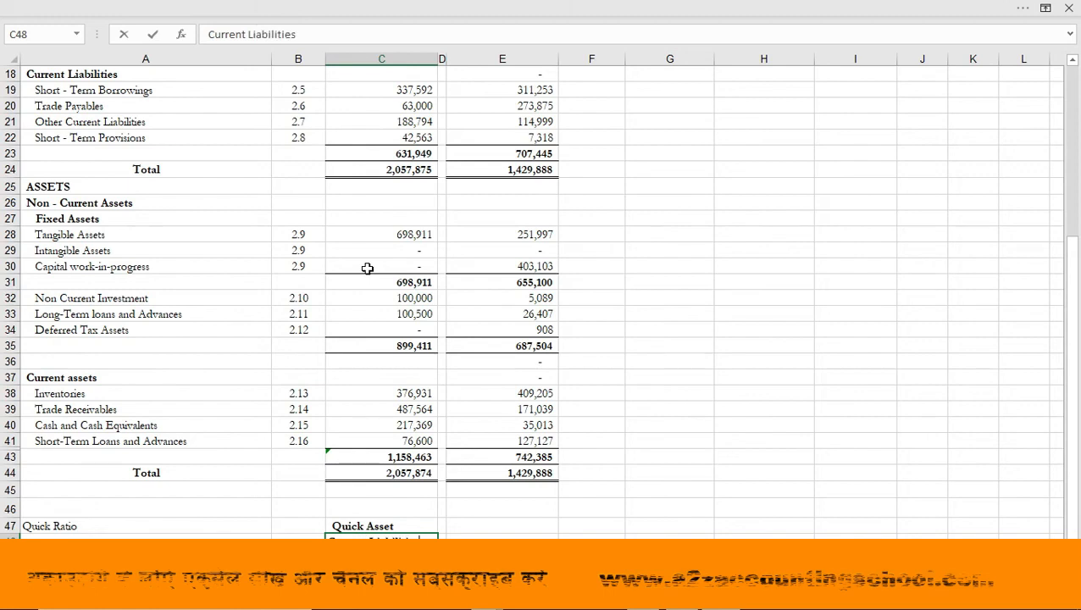
key("Return")
Centre the Quick Asset and Current Liabilities labels horizontally in C47:C48
key("Up")
key("Up")
key("Down")
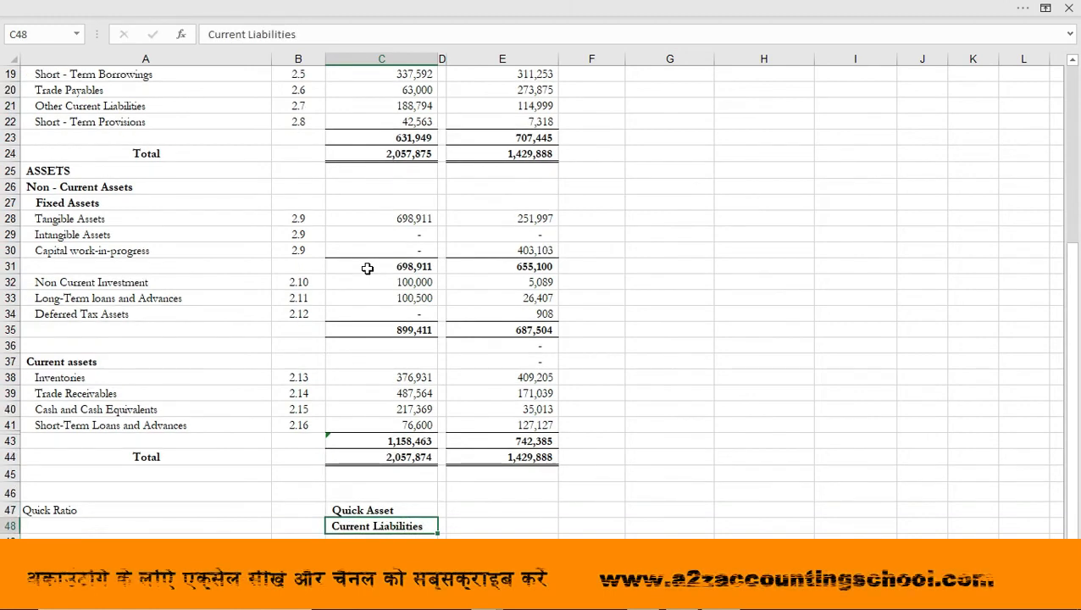
key("shift+Up")
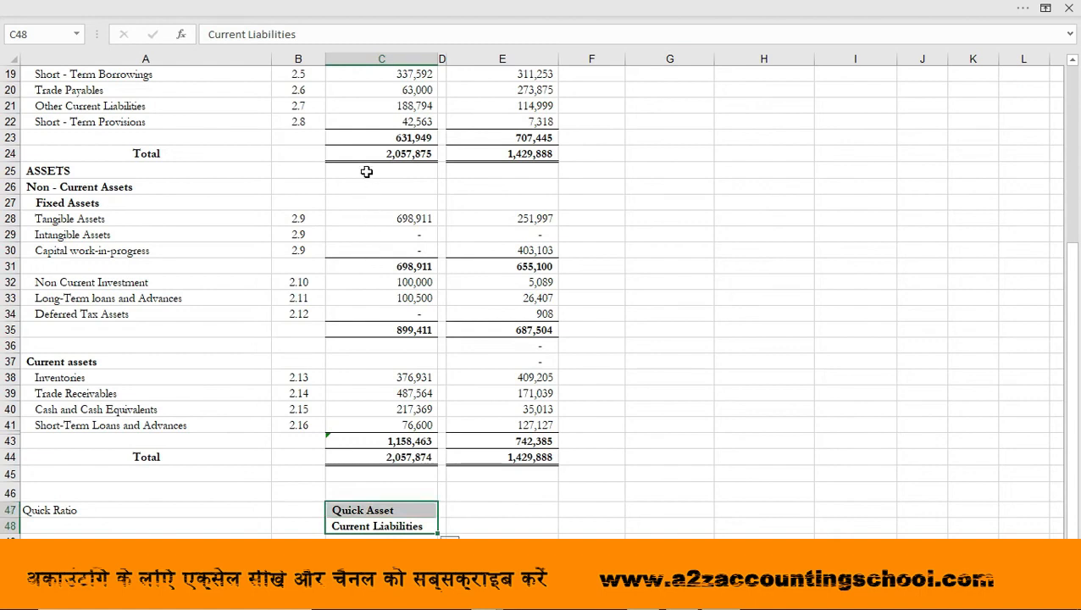
left_click(391, 9)
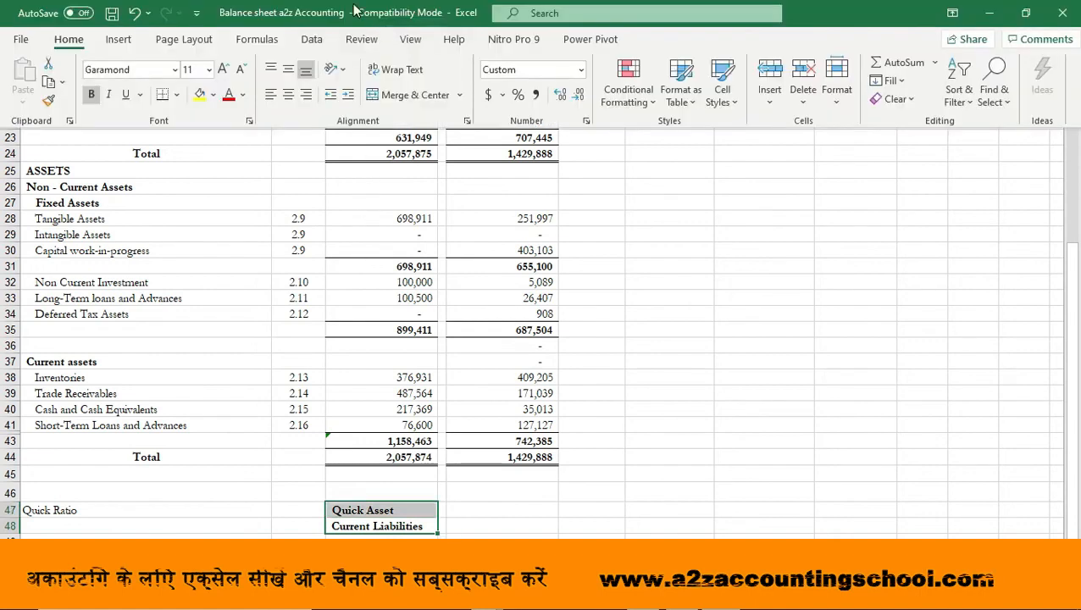
left_click(288, 94)
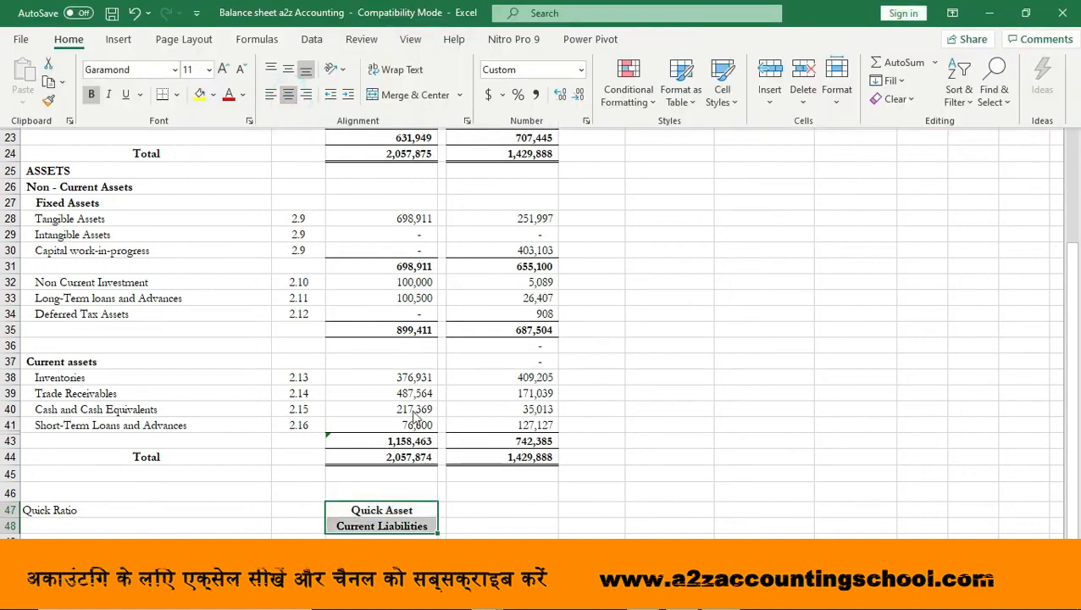
Make the "Quick Ratio" label in A47 bold
left_click(214, 512)
left_click(194, 512)
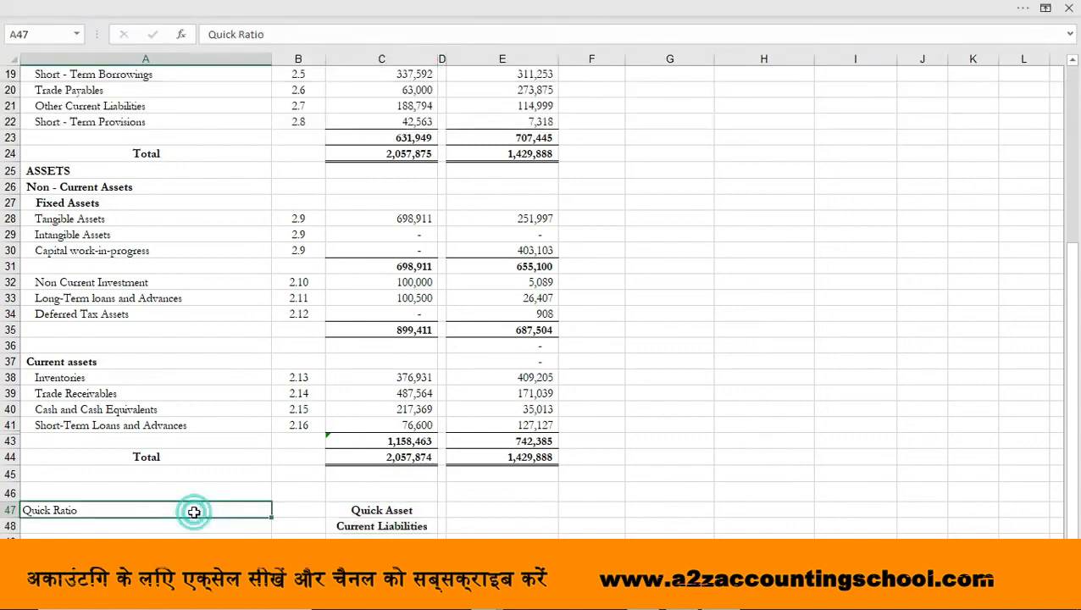
key("ctrl+b")
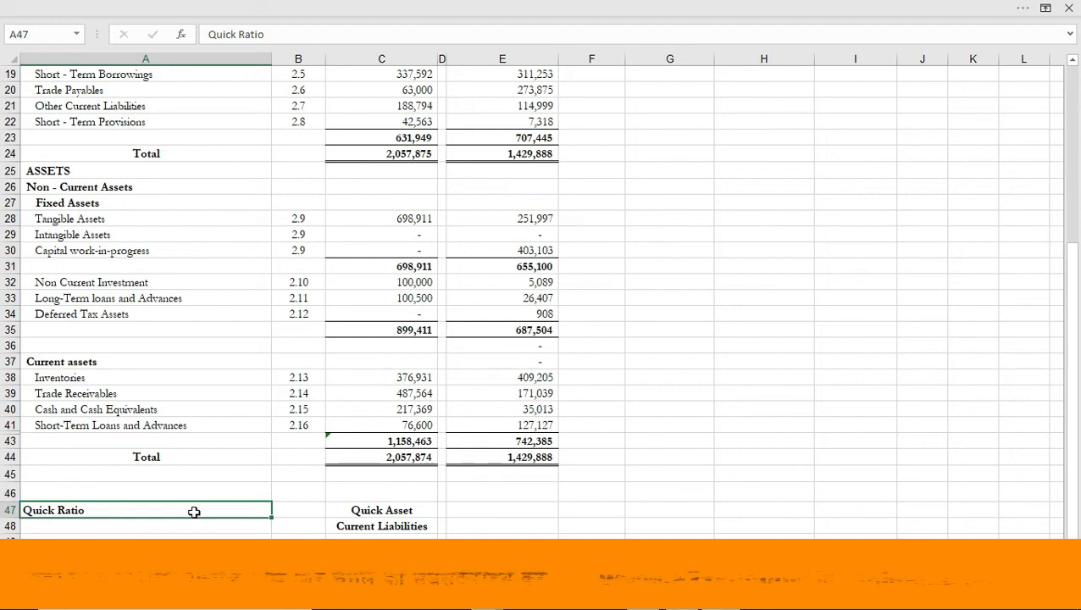
Look through the balance sheet's assets and current liabilities sections for the figures behind the quick ratio
key("Up")
key("Up")
key("Up")
key("Up")
key("Up")
key("Up")
key("Up")
key("Up")
key("Up")
key("Up")
key("Up")
key("Up")
key("Up")
key("Up")
key("Up")
key("Up")
key("Up")
key("Up")
key("Up")
key("Up")
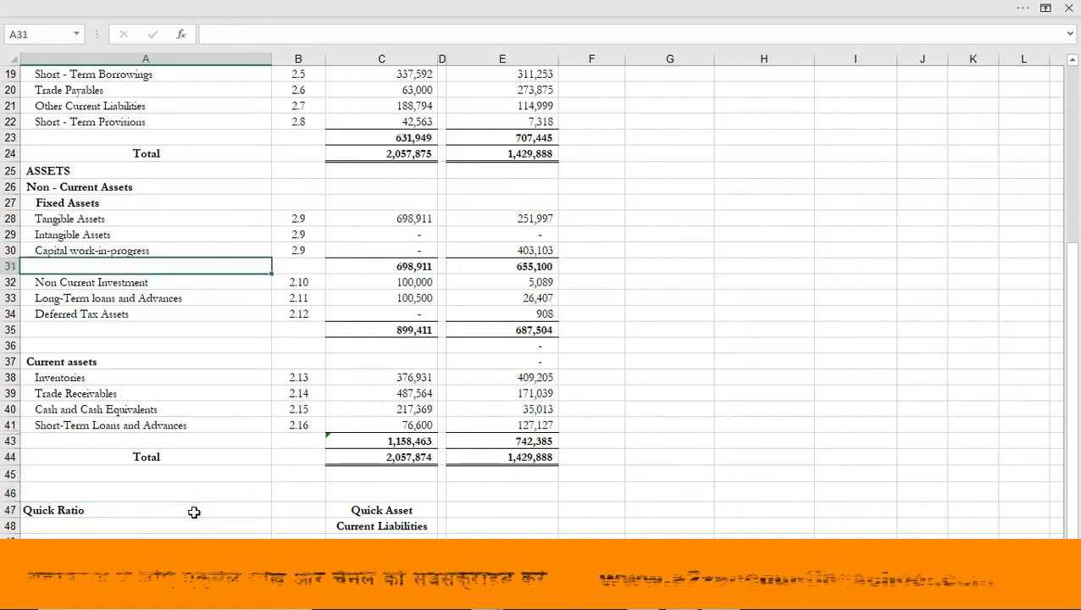
key("Down")
key("Down")
key("Down")
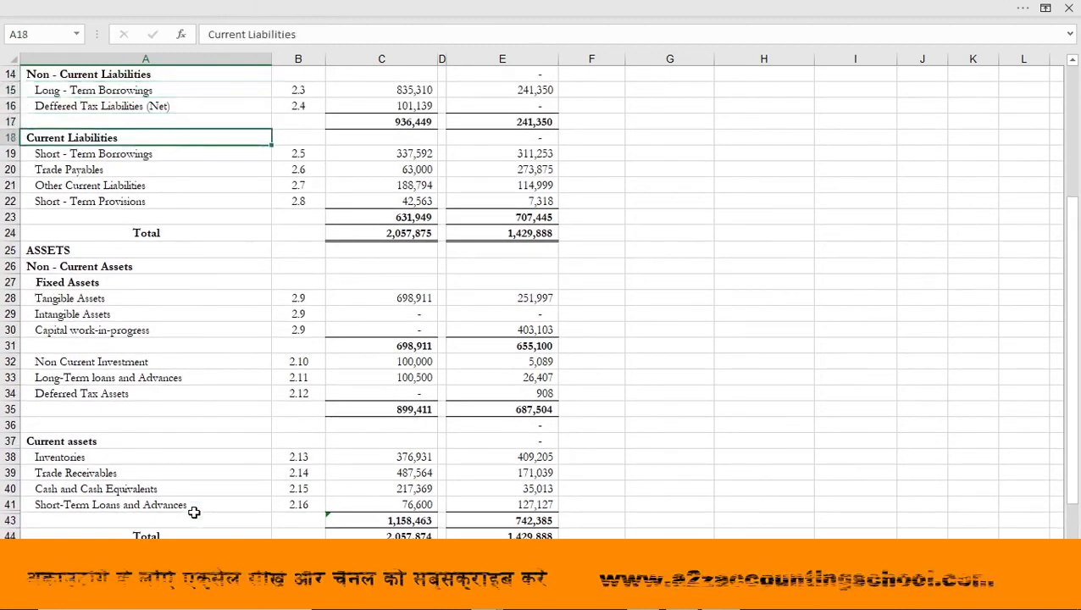
key("Down")
key("Down")
key("Down")
key("Down")
key("Right")
key("Right")
key("Down")
key("Down")
key("Down")
key("Down")
key("Down")
key("Down")
key("Down")
key("Down")
key("Down")
key("Down")
key("Down")
key("Down")
key("Down")
key("Down")
key("Down")
key("Down")
key("Down")
key("Down")
key("Down")
key("Down")
key("Down")
Link E48, beside the Current Liabilities label, to the March 31, 2020 current liabilities total in C23 and make it bold
key("Up")
key("Up")
key("Up")
key("Up")
key("Up")
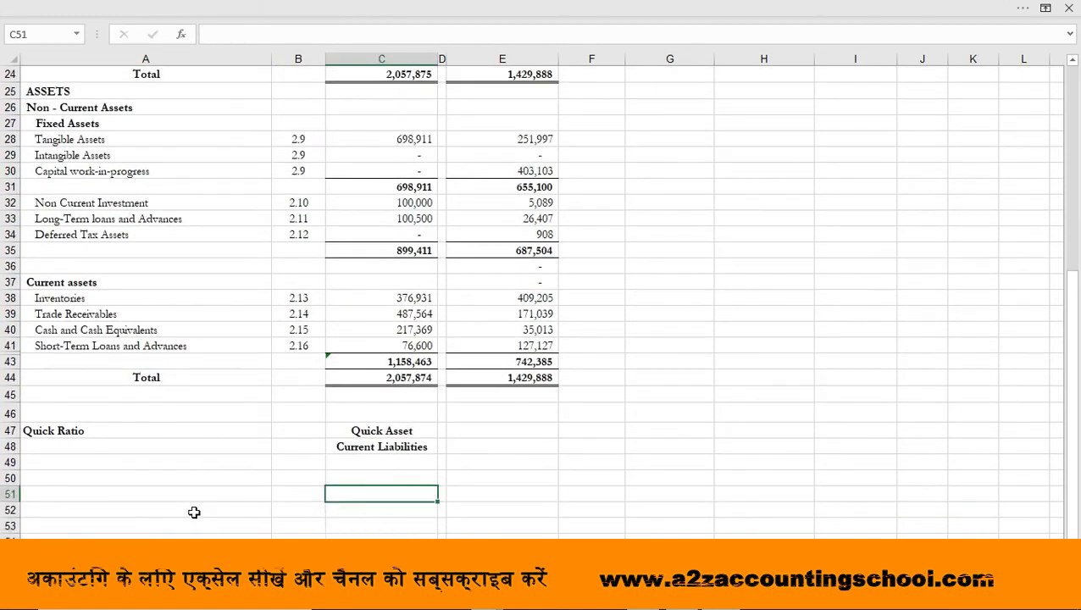
key("Right")
key("Right")
type("+")
scroll(363, 406, "up", 4)
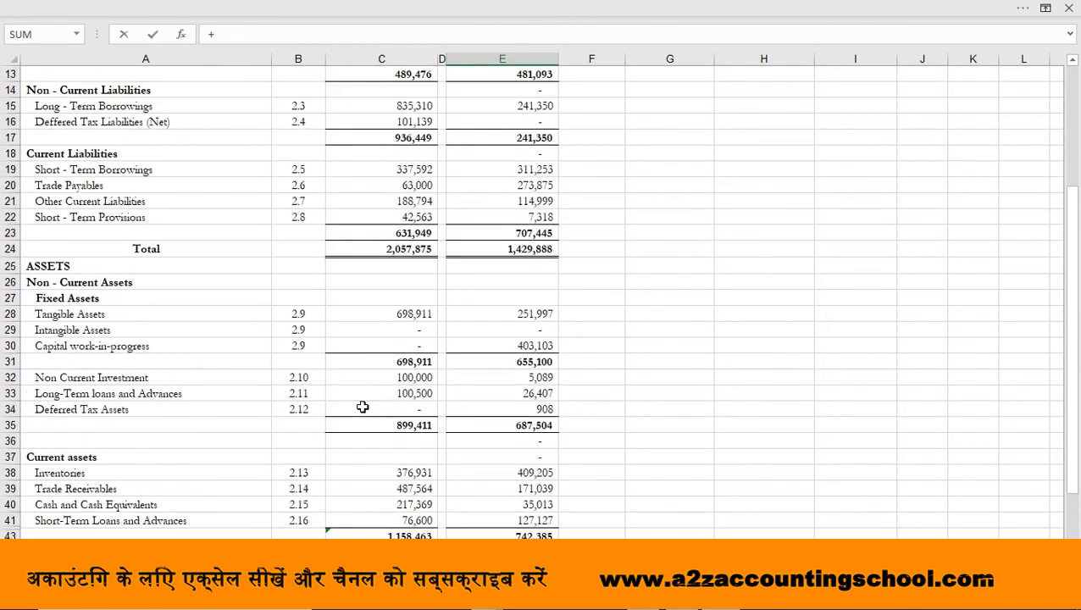
left_click(404, 266)
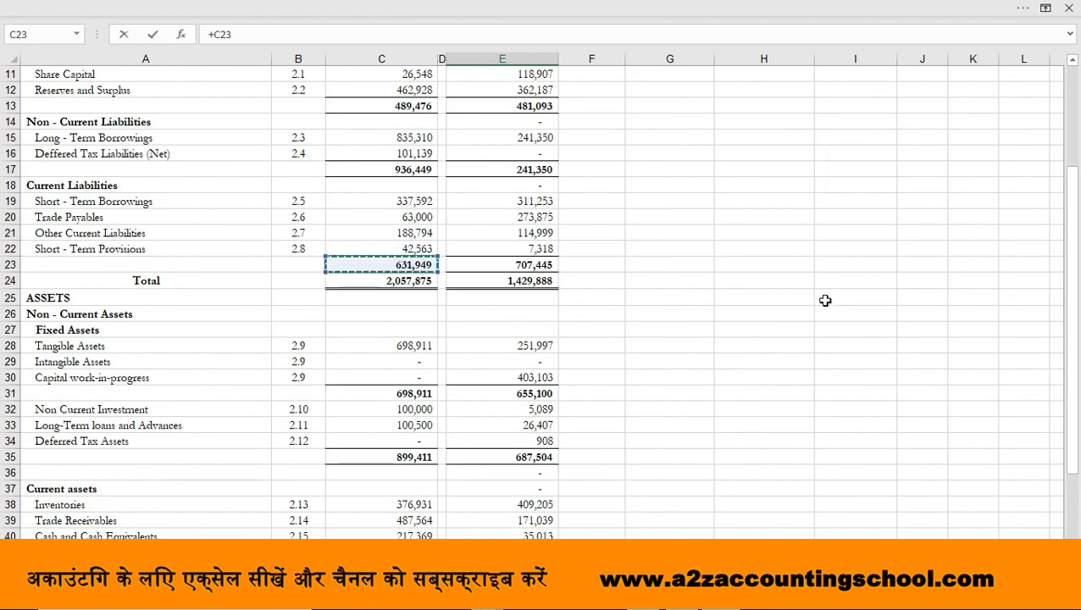
key("Return")
key("Up")
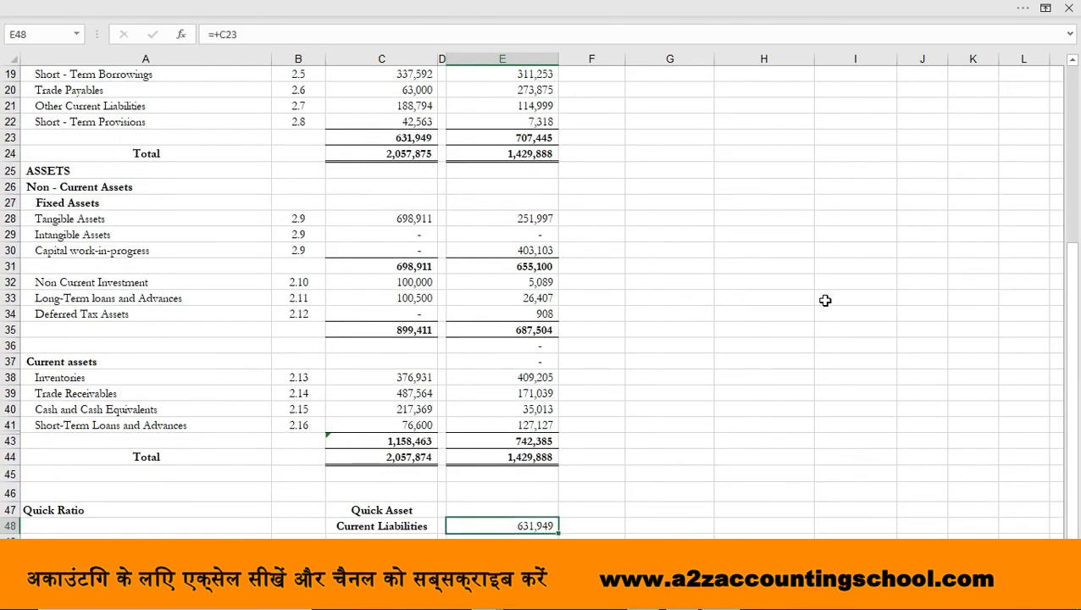
key("ctrl+b")
Enter the label "Current Asset" in A51 and make it bold
key("Down")
key("Right")
key("Left")
key("Left")
key("Left")
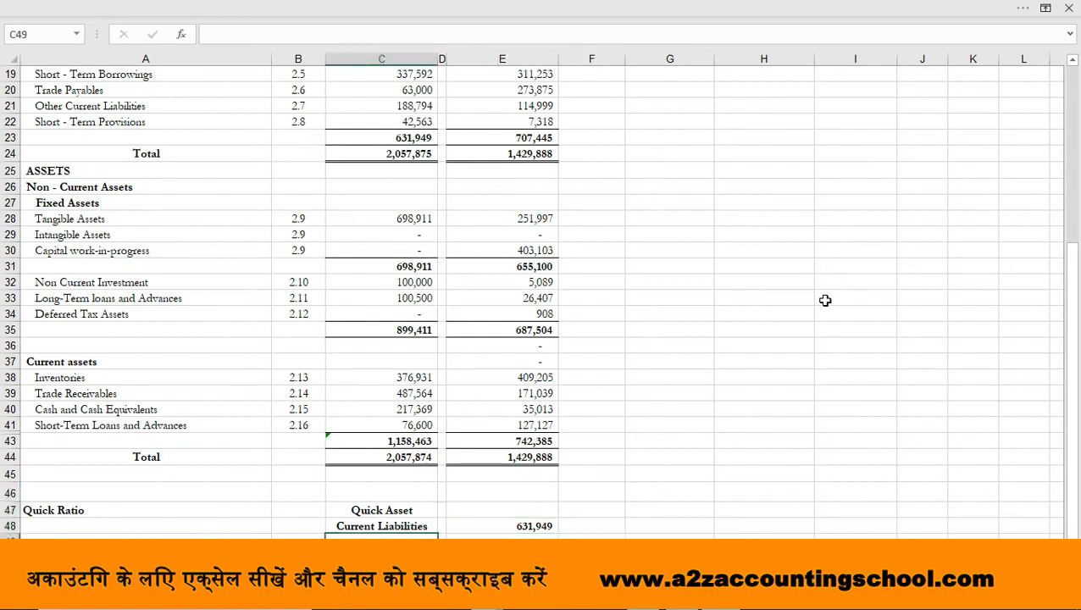
key("Down")
key("Down")
key("Left")
key("Left")
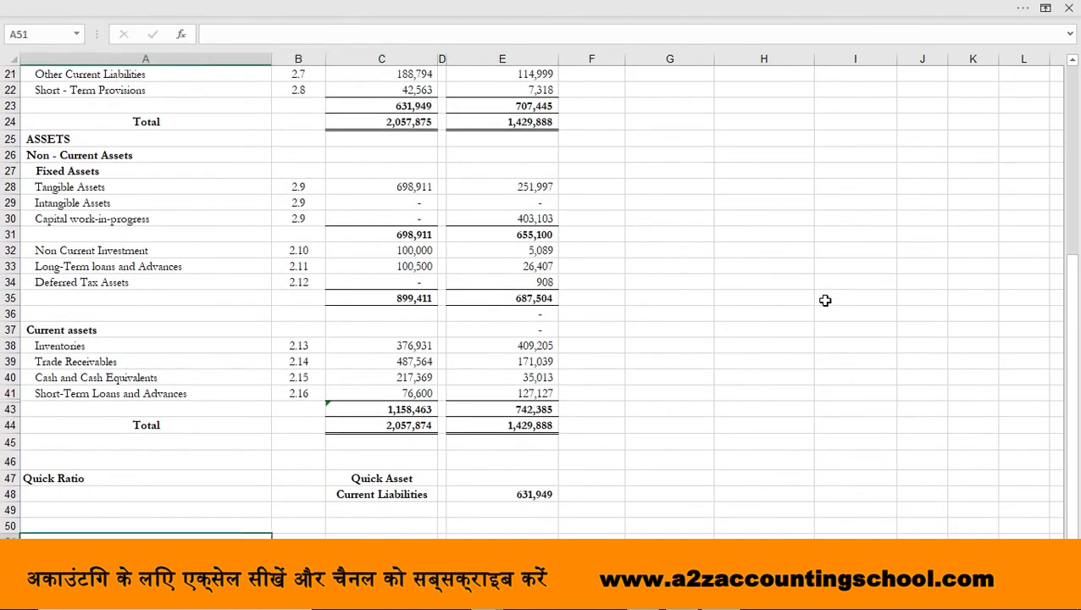
type("Current")
type(" Assr")
type("t")
key("ctrl+Return")
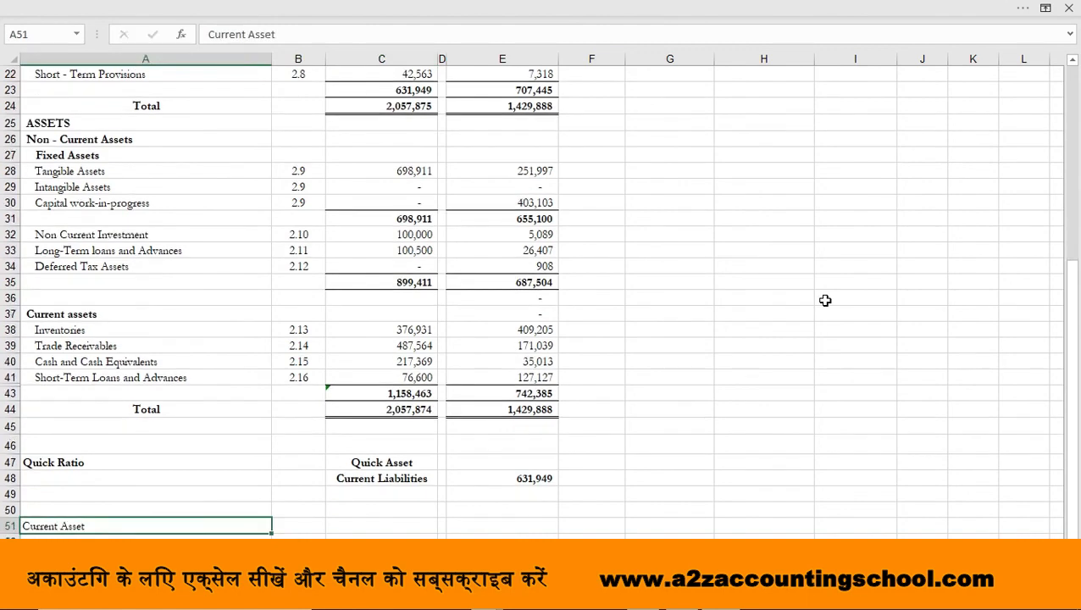
key("ctrl+b")
Link C51 to the March 31, 2020 current assets total in C43
key("Right")
key("Right")
type("+")
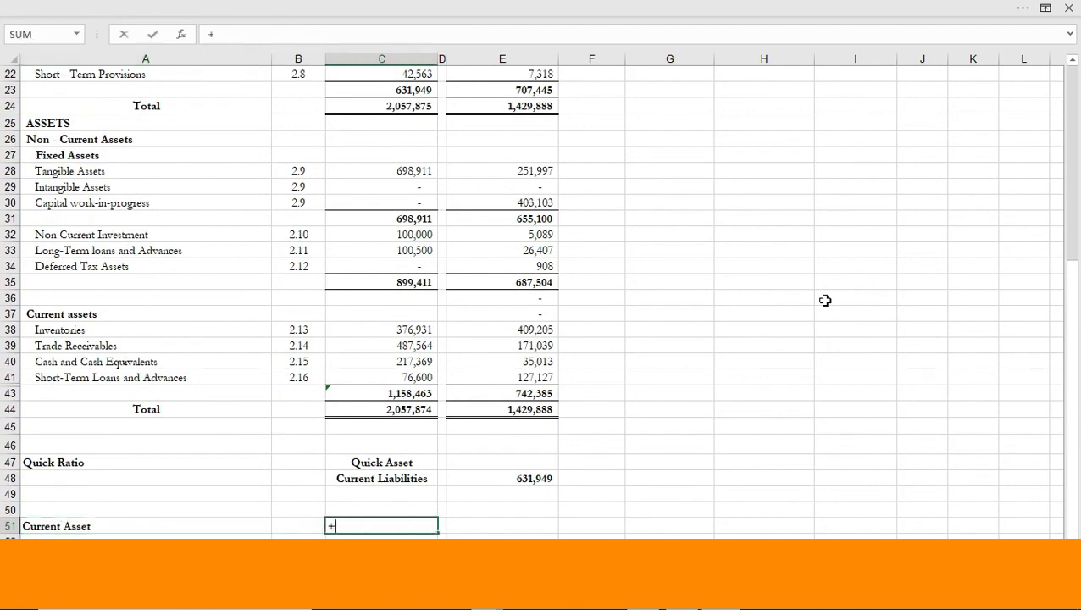
left_click(410, 396)
key("Return")
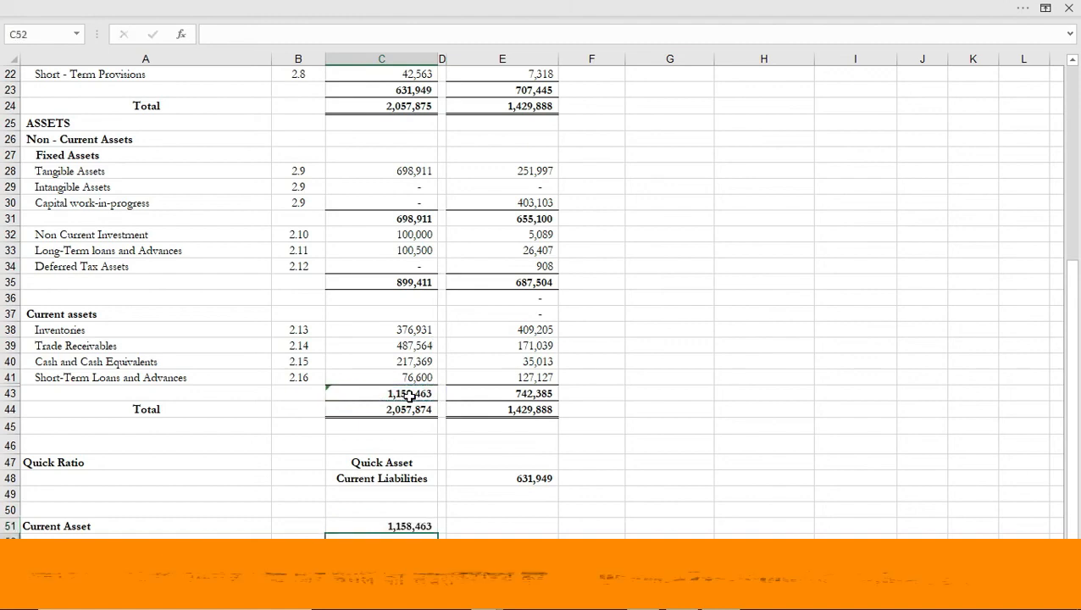
Enter the label "Less Inventory" in A52 under Current Asset
key("Left")
key("Left")
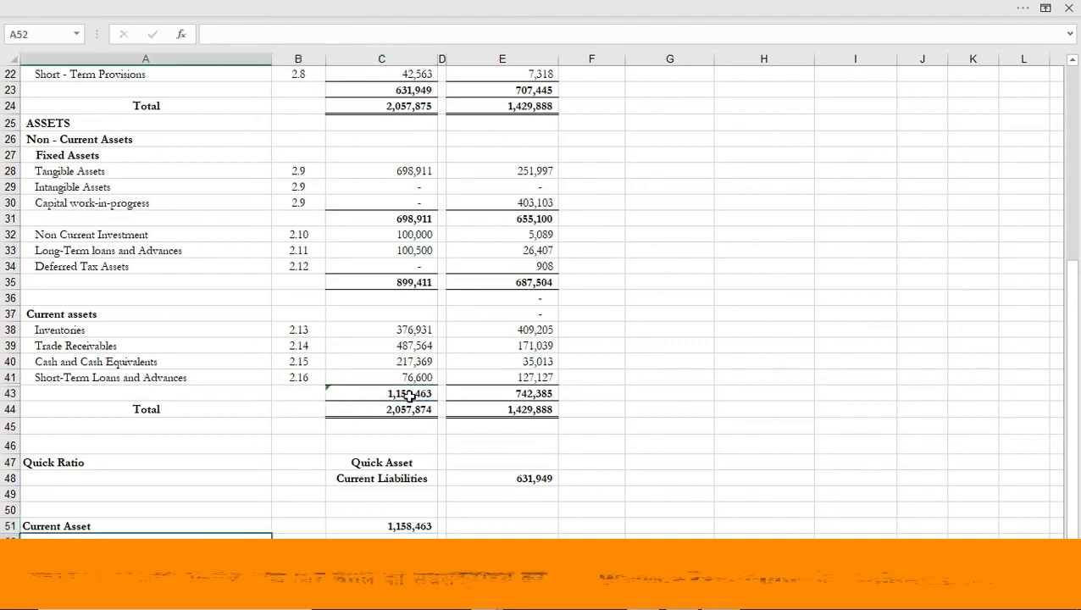
type("Less")
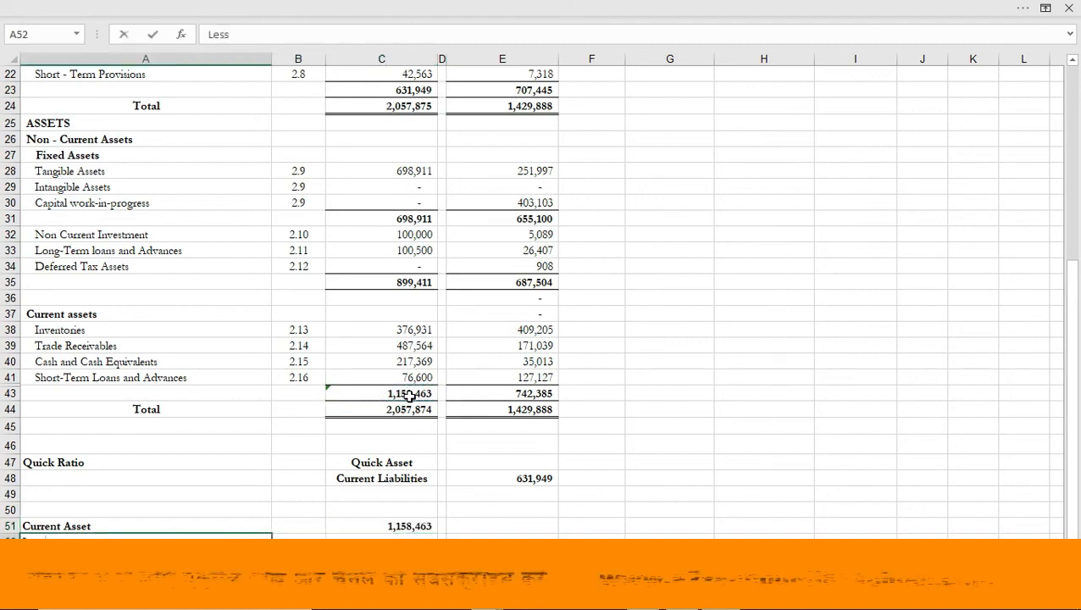
type(" Inventory")
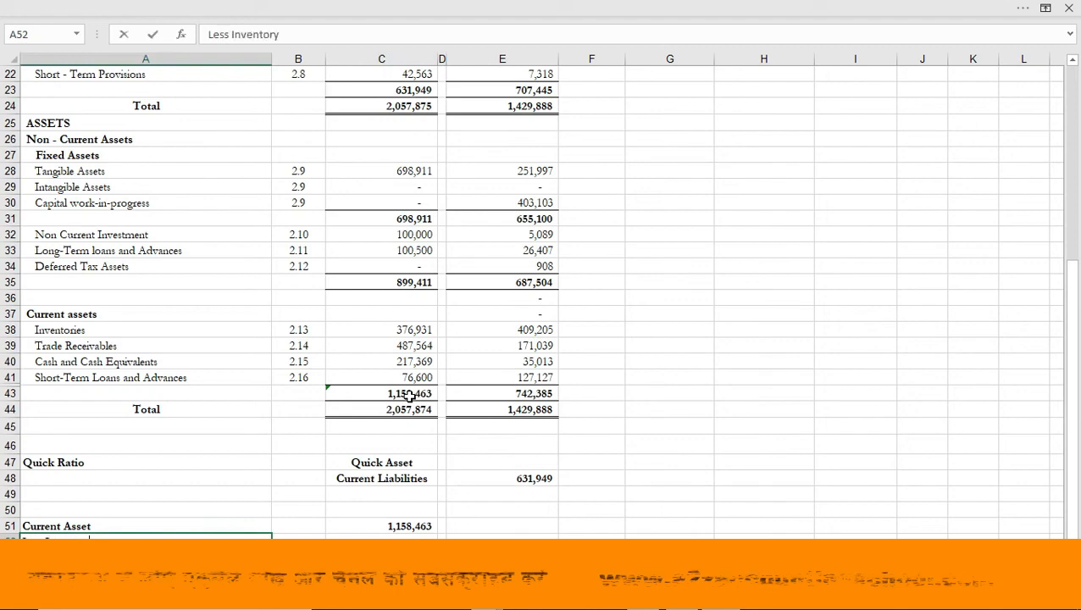
key("Return")
Link C52, in the Less Inventory row, to the March 31, 2020 inventories amount in C38
key("Up")
key("Right")
key("Right")
type("+")
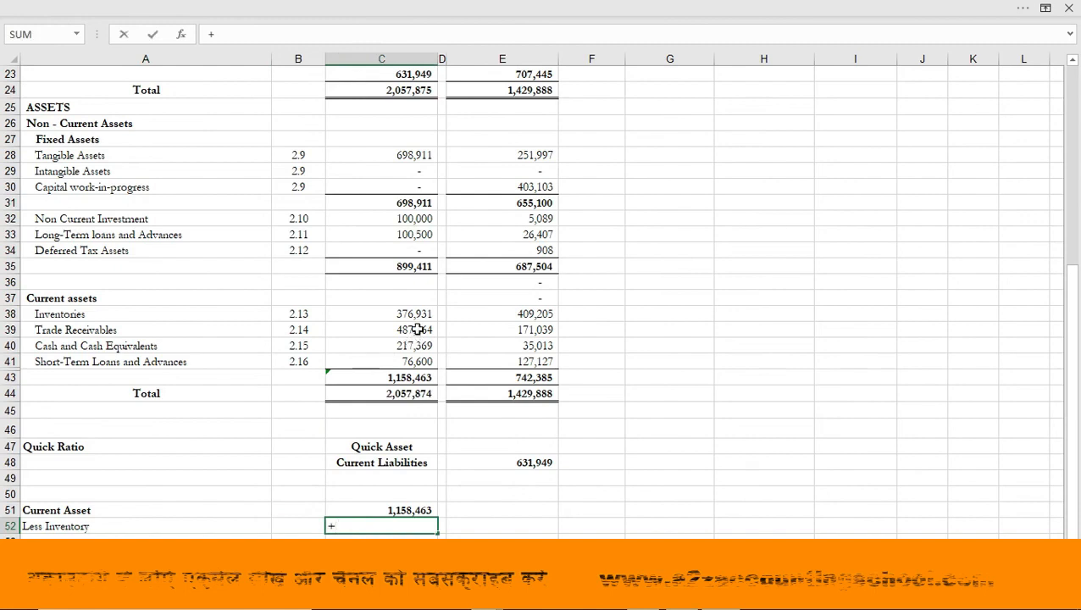
left_click(410, 314)
key("Return")
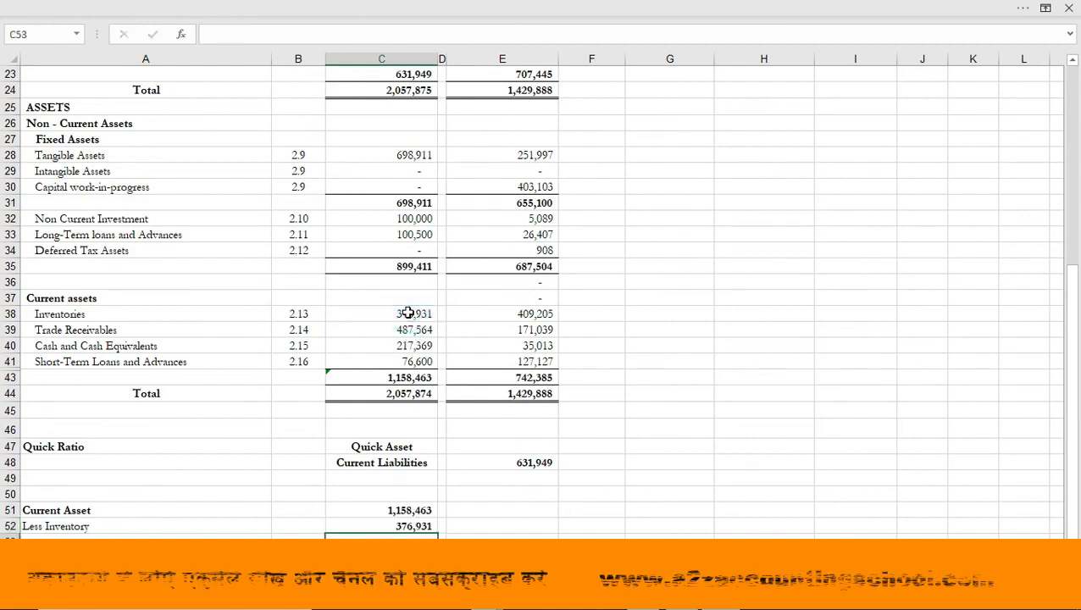
Enter the label "Less Prepaid Expenses" in A53 and make the labels in A52 and A53 bold
key("Left")
key("Left")
type("Less Prepaid Expenses")
key("Right")
key("Right")
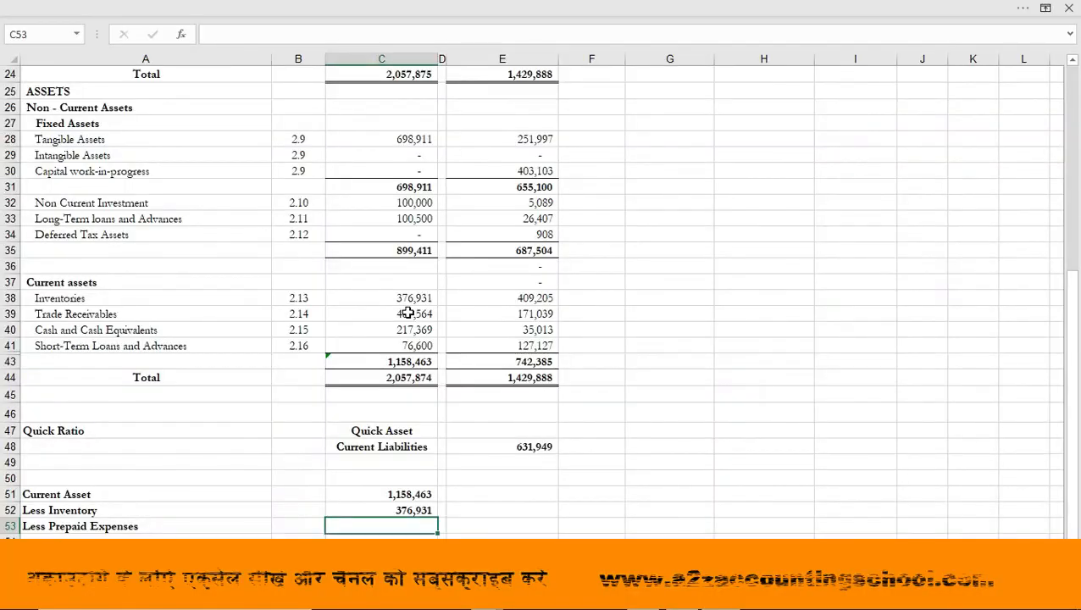
Examine the formula behind the March 31, 2020 Short-Term Loans and Advances amount in C41
key("Left")
key("Left")
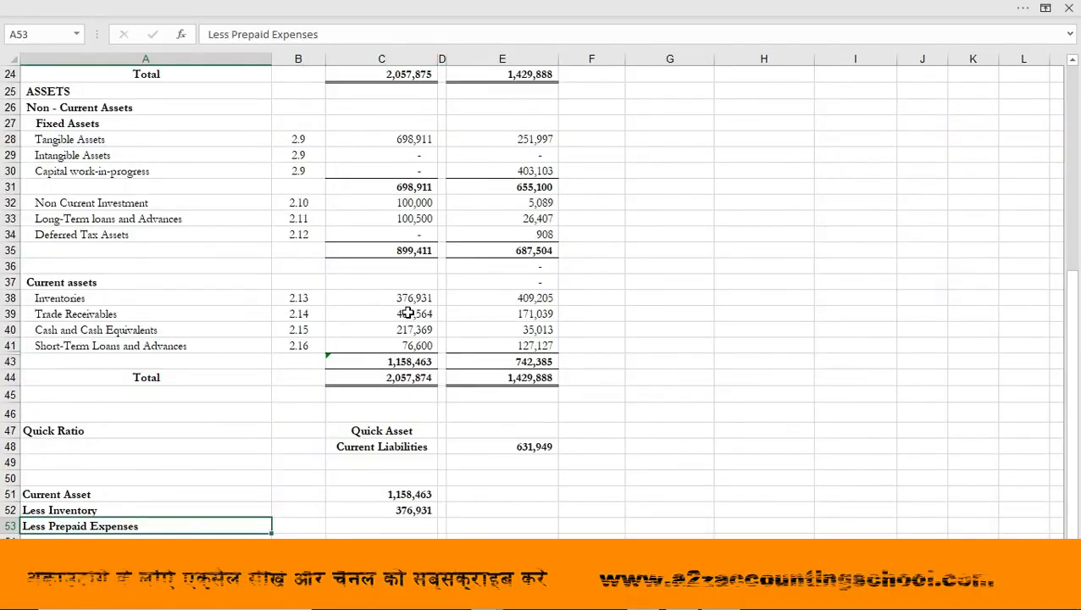
key("Right")
key("Right")
key("Up")
key("Up")
key("Up")
key("Up")
key("Up")
key("Up")
key("Up")
key("Up")
key("Up")
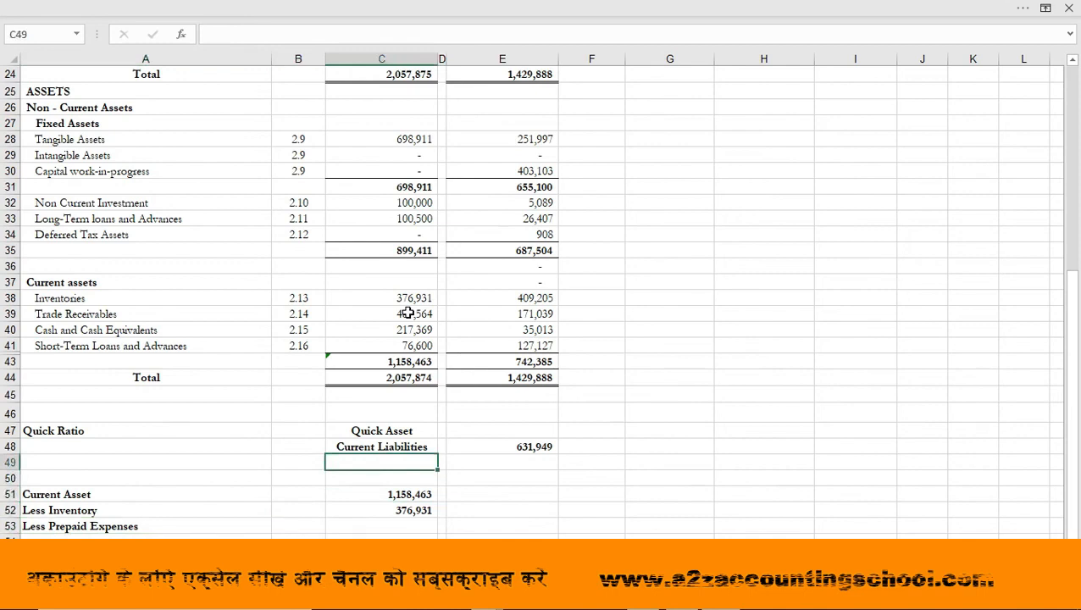
key("Up")
key("Up")
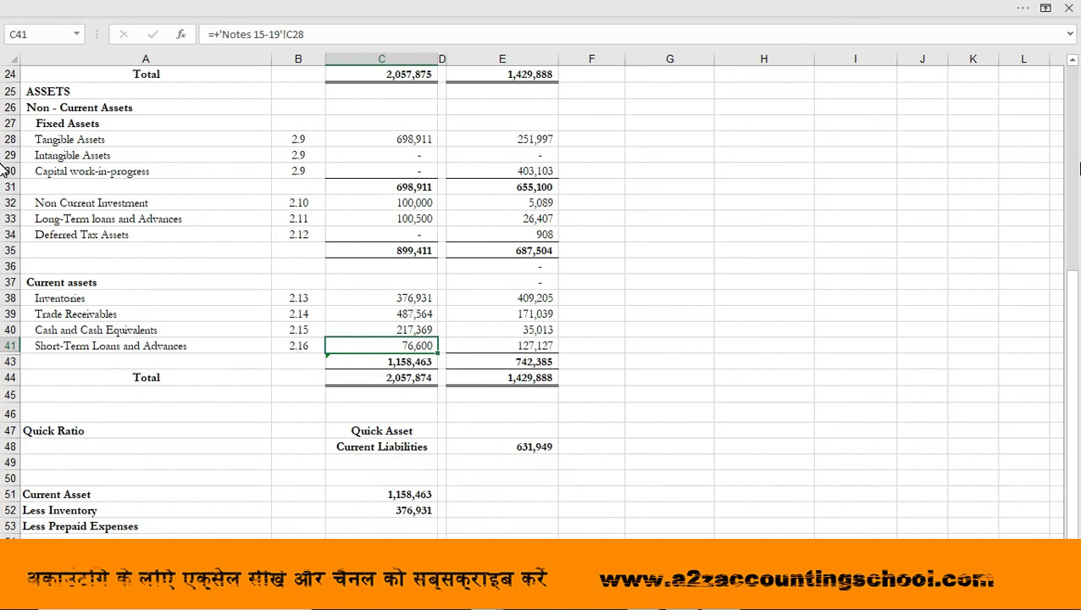
Trace the March 31, 2020 Short-Term Loans and Advances amount to Note 2.16 and look up its Prepaid Expenses amount in C22
key("ctrl+bracketleft")
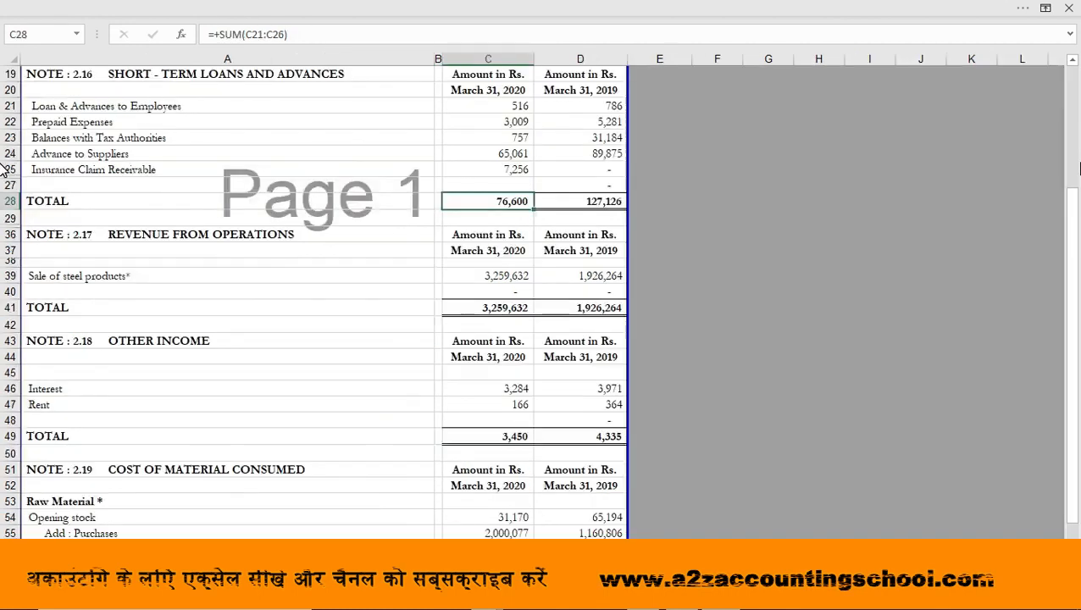
left_click(501, 123)
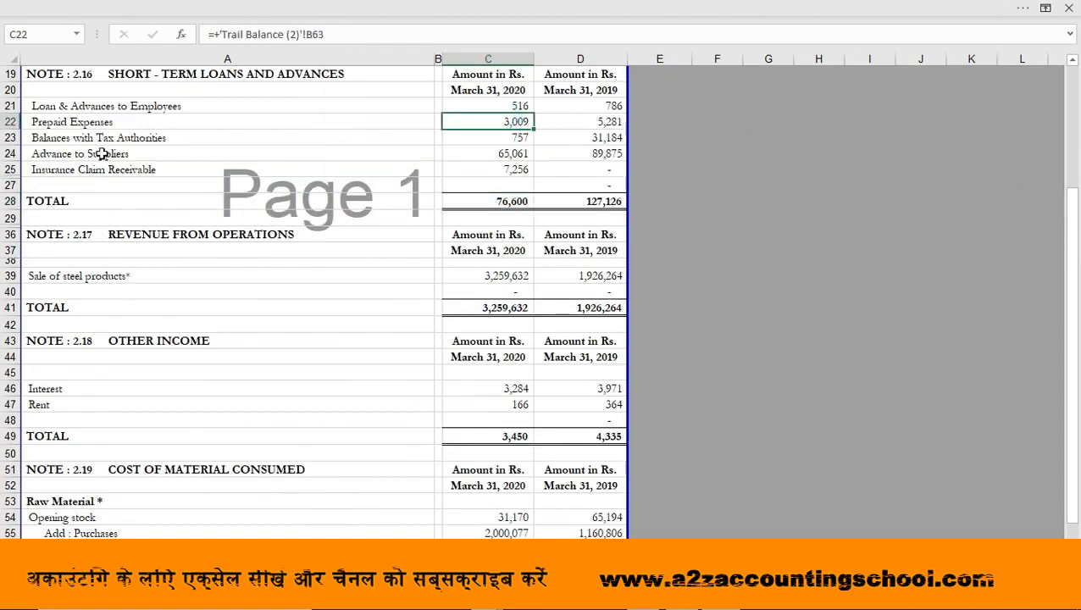
left_click(72, 135)
key("Up")
key("Up")
key("Up")
key("Up")
key("Down")
key("Down")
key("Down")
key("Down")
key("Right")
key("Right")
key("Right")
key("Down")
key("Up")
key("Up")
key("Left")
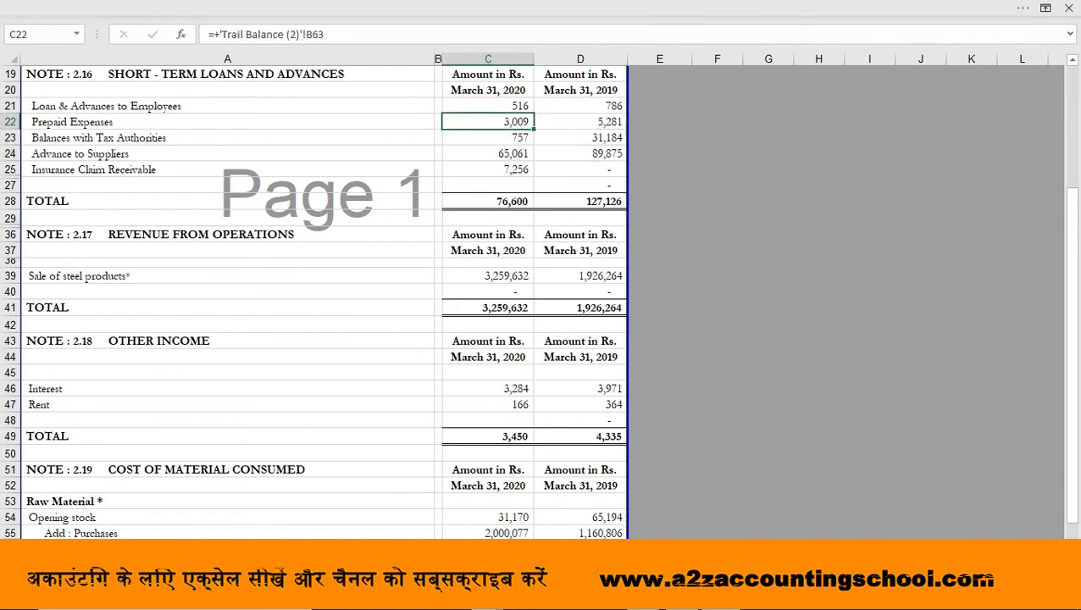
Enter the March 31, 2020 prepaid expenses of 3,009 in C53 of the balance sheet, in the Less Prepaid Expenses row
key("ctrl+Page_Up")
key("Down")
key("Down")
key("Down")
key("Down")
key("Down")
key("Down")
key("Down")
key("Down")
key("Down")
key("Down")
key("Down")
type("3,009")
key("Return")
Enter the label "Quick Asset" in A54 under Less Prepaid Expenses and make it bold
key("Left")
key("Left")
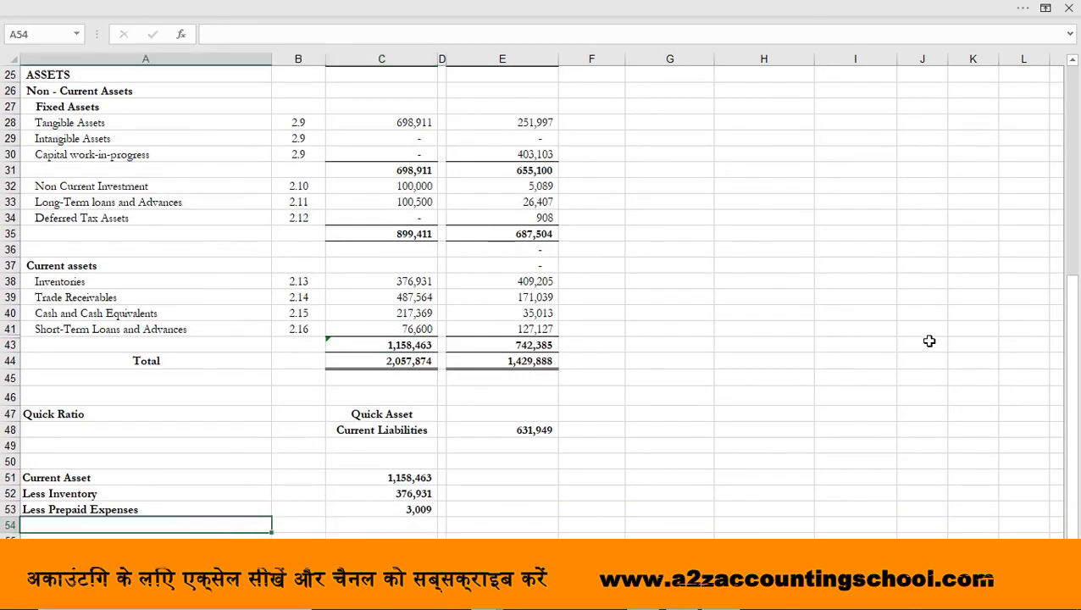
type("Quick Asset")
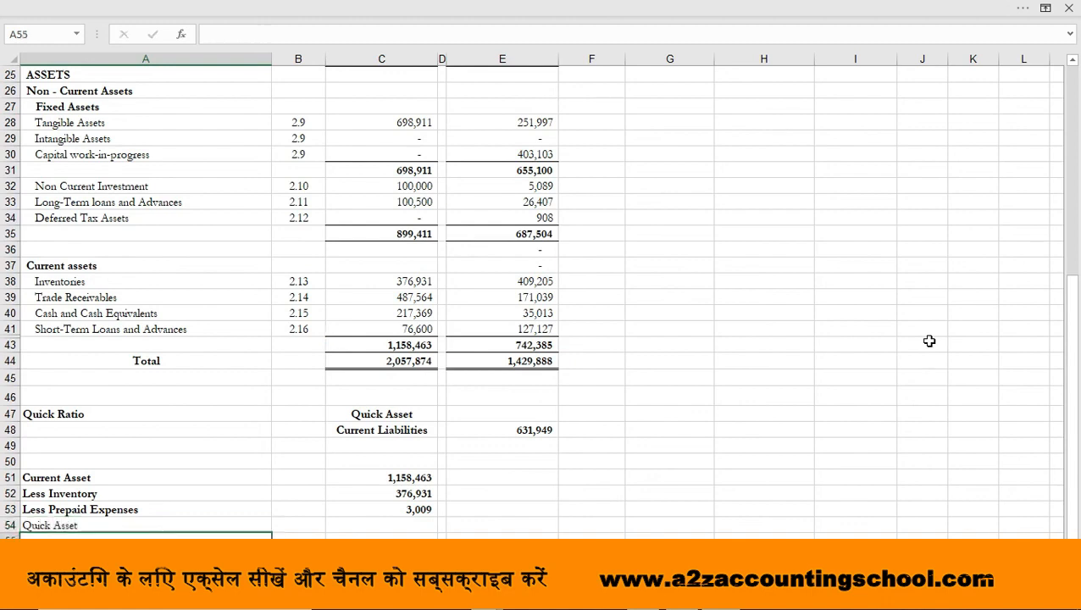
Calculate the quick asset in C54 by subtracting inventory and prepaid expenses from current assets with the formula +C51-C52-C53
key("Right")
key("Right")
key("Right")
key("Left")
type("+")
key("Up")
key("Up")
key("Up")
type("-")
key("Up")
key("Up")
type("-")
key("Up")
key("Up")
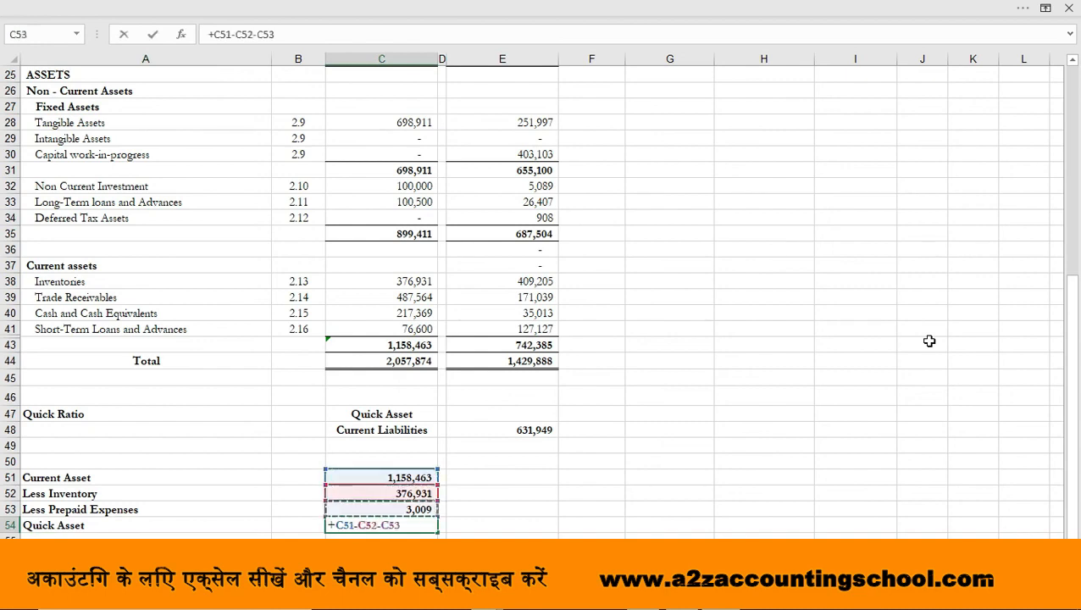
key("Down")
key("Return")
key("Up")
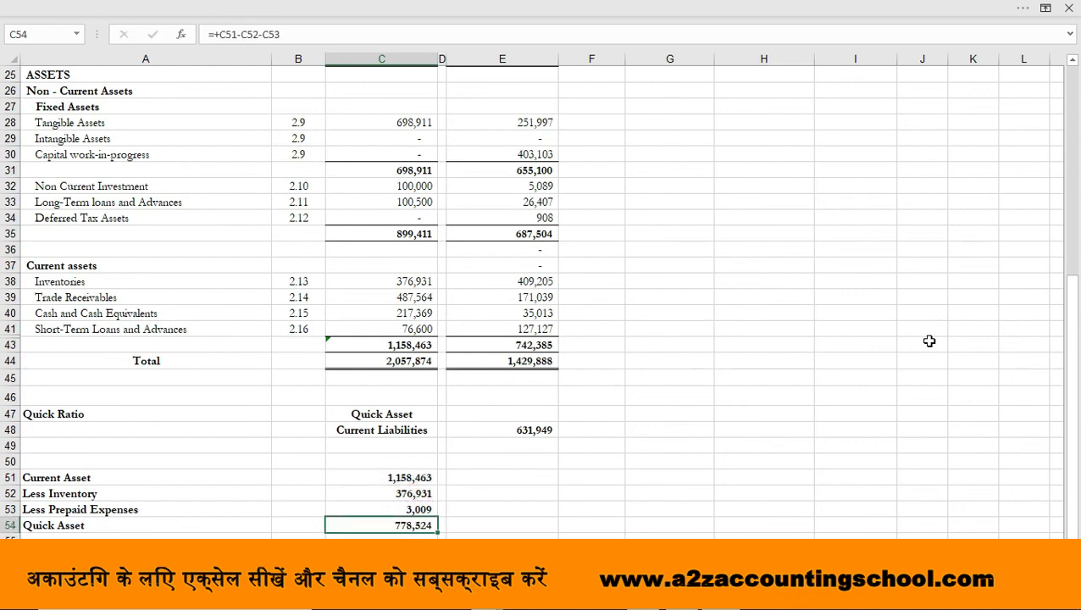
Link E47, beside the Quick Asset label in the ratio block, to the amount in C54 and make it bold
key("Up")
key("Up")
key("Up")
key("Up")
key("Up")
key("Up")
key("Up")
key("Right")
key("Right")
type("+")
left_click(405, 525)
key("Return")
key("Up")
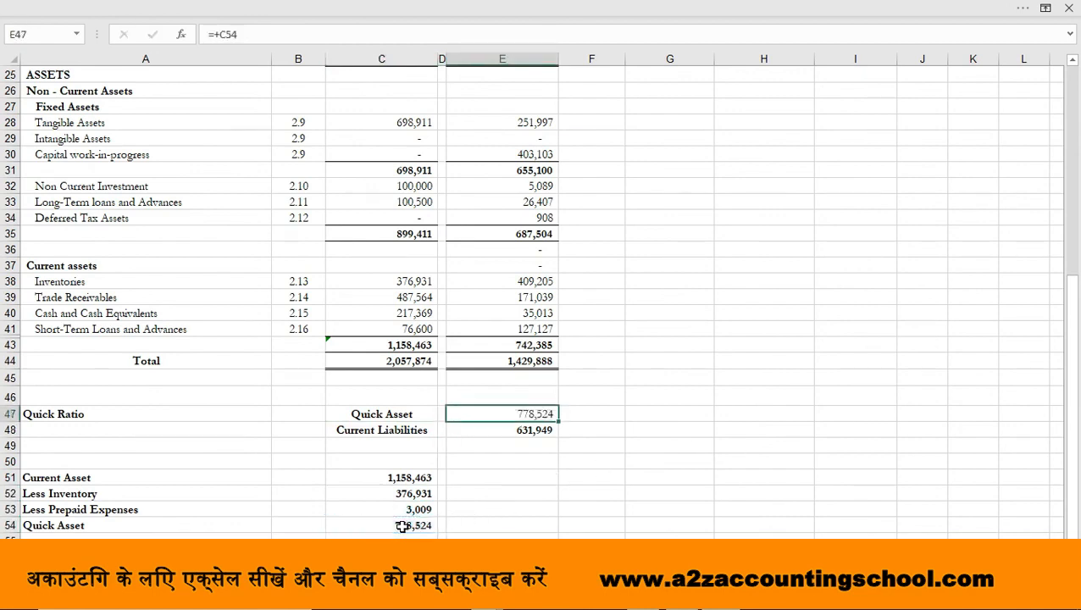
key("ctrl+b")
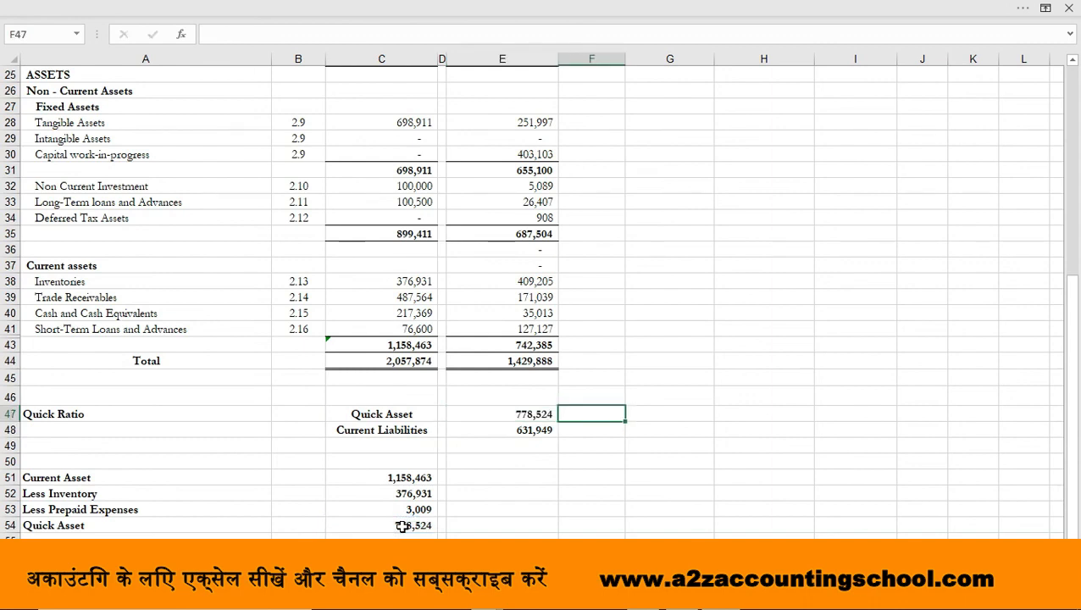
Calculate the quick ratio in F47 with the formula +E47/E48 and make the result bold
type("+")
key("Left")
type("/")
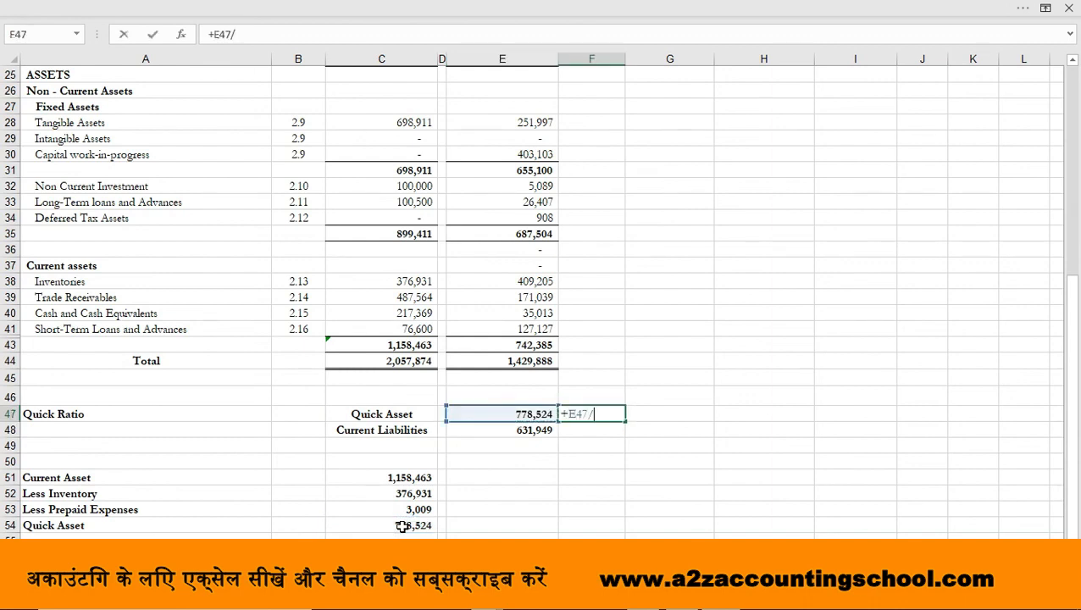
left_click(501, 431)
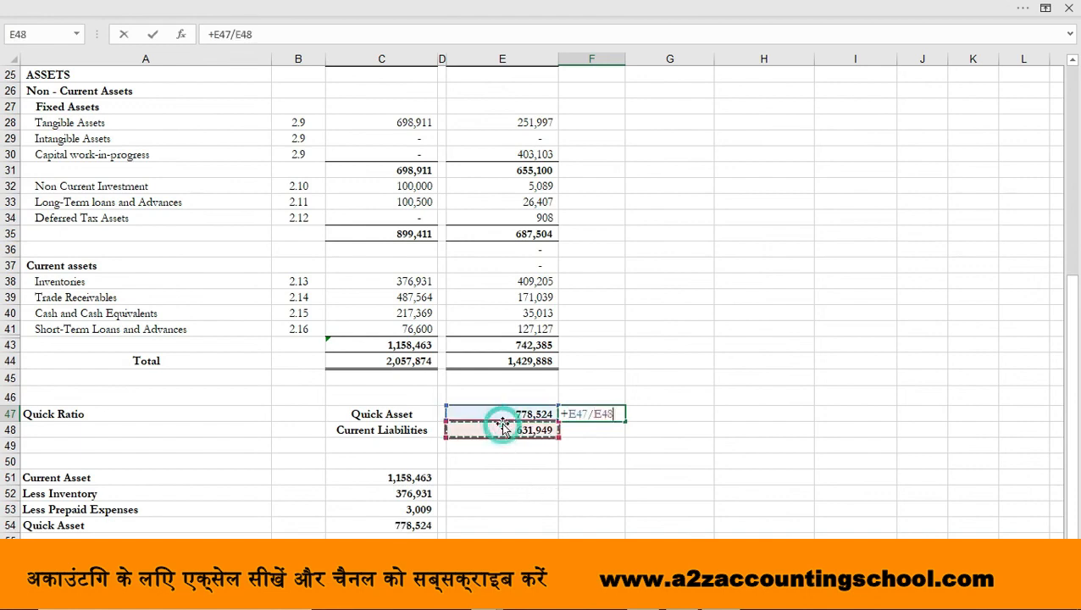
key("Return")
key("Up")
key("ctrl+b")
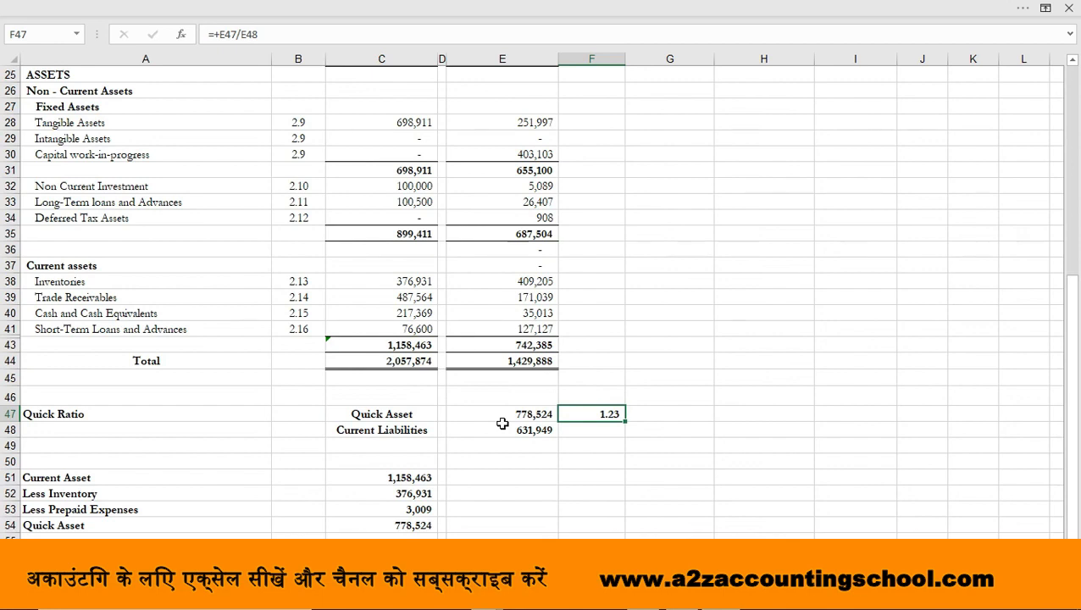
Review the balance sheet's current liabilities and current assets together with the quick ratio calculation, finishing on the linked Quick Asset amount in E47
key("Up")
key("Up")
key("Up")
key("Up")
key("Up")
key("Up")
key("Up")
key("Up")
key("Up")
key("Up")
key("Up")
key("Up")
key("Up")
key("Up")
key("Up")
key("Up")
key("Up")
key("Up")
key("Up")
key("Up")
key("Down")
key("Down")
key("Down")
key("Down")
key("Down")
key("Down")
key("Down")
key("Down")
key("Down")
key("Down")
key("Down")
key("Down")
key("Down")
key("Down")
key("Down")
key("Down")
key("Down")
key("Down")
key("Down")
key("Down")
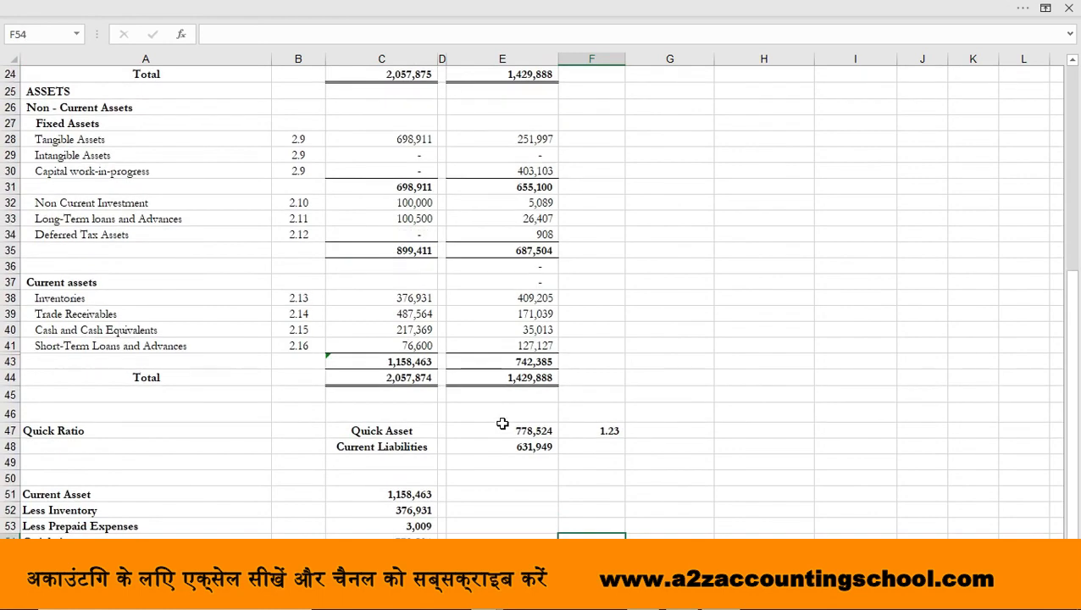
key("Up")
key("Up")
key("Up")
key("Up")
key("Up")
key("Up")
key("Up")
key("Up")
key("Up")
key("Up")
key("Up")
key("Up")
key("Up")
key("Up")
key("Up")
key("Up")
key("Up")
key("Up")
key("Up")
key("Up")
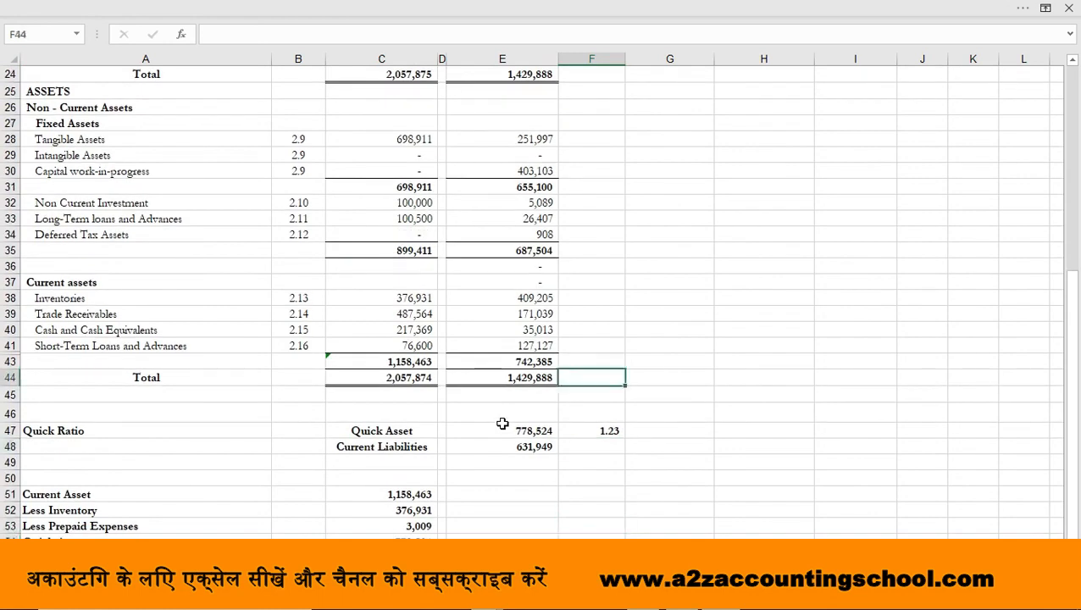
key("Left")
key("Left")
key("Down")
key("Down")
key("Down")
key("Down")
key("Down")
key("Down")
key("Down")
key("Down")
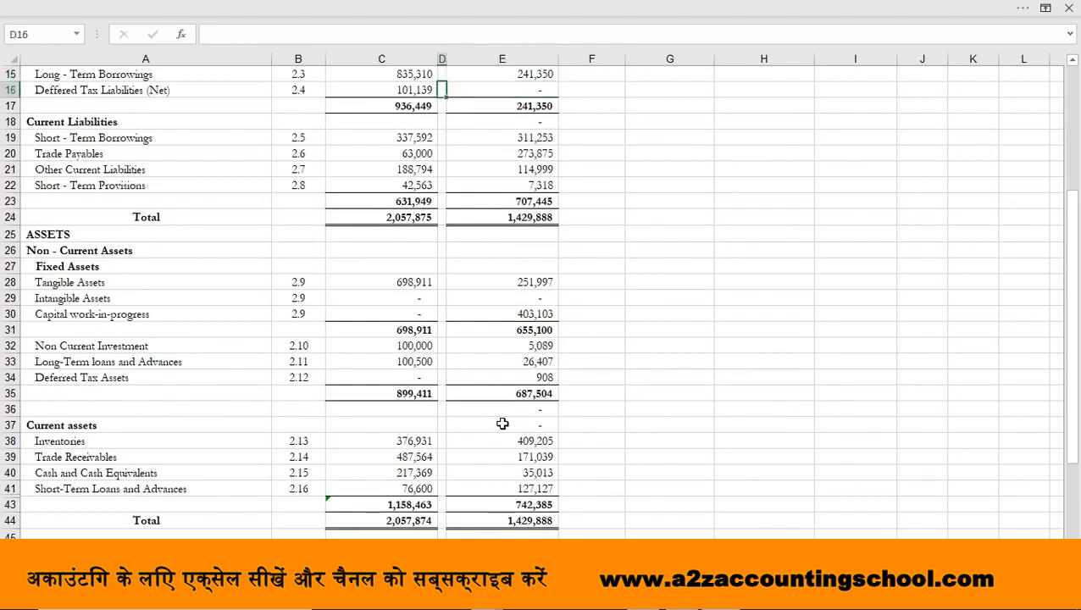
key("Down")
key("Down")
key("Down")
key("Down")
key("Down")
key("Down")
key("Down")
key("Down")
key("Down")
key("Down")
key("Down")
key("Down")
key("Down")
key("Down")
key("Down")
key("Down")
key("Down")
key("Down")
key("Down")
key("Down")
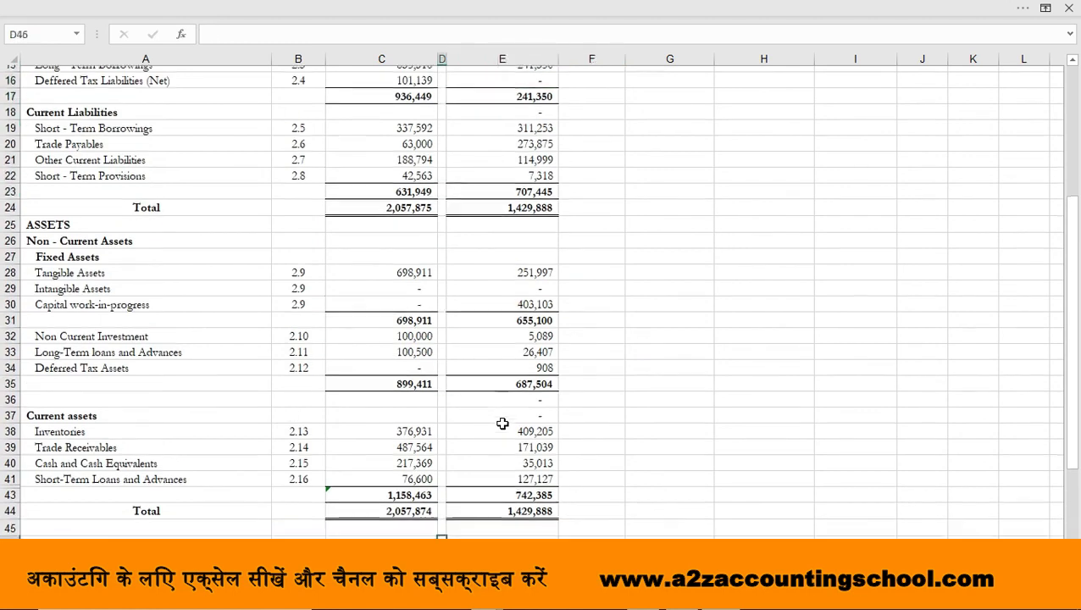
key("Up")
key("Up")
key("Up")
key("Up")
key("Up")
key("Up")
key("Up")
key("Up")
key("Up")
key("Up")
key("Up")
key("Up")
key("Up")
key("Up")
key("Up")
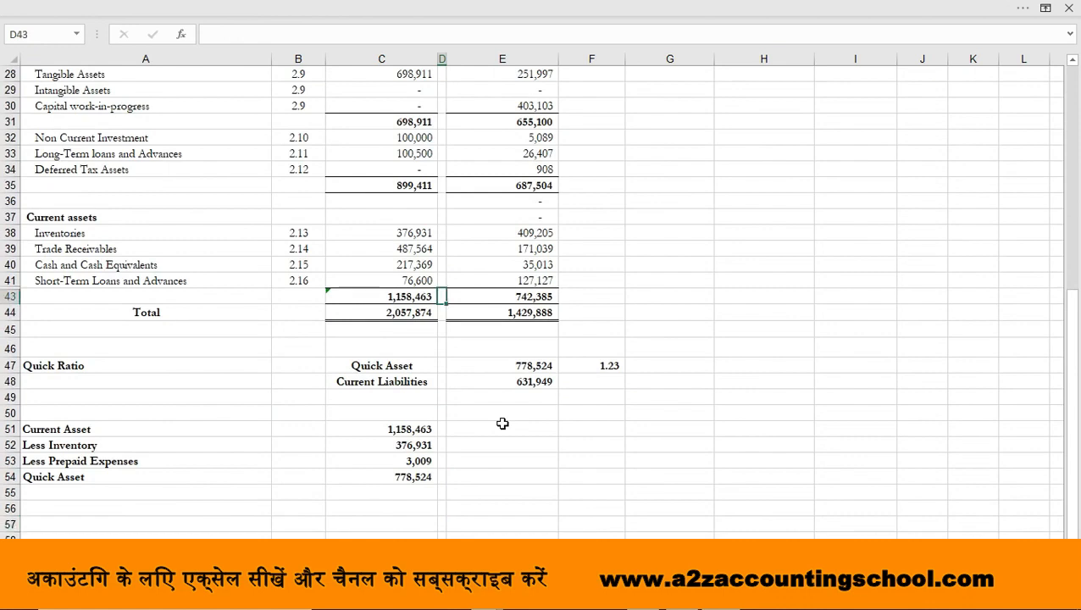
key("Down")
key("Down")
key("Down")
key("Right")
key("Right")
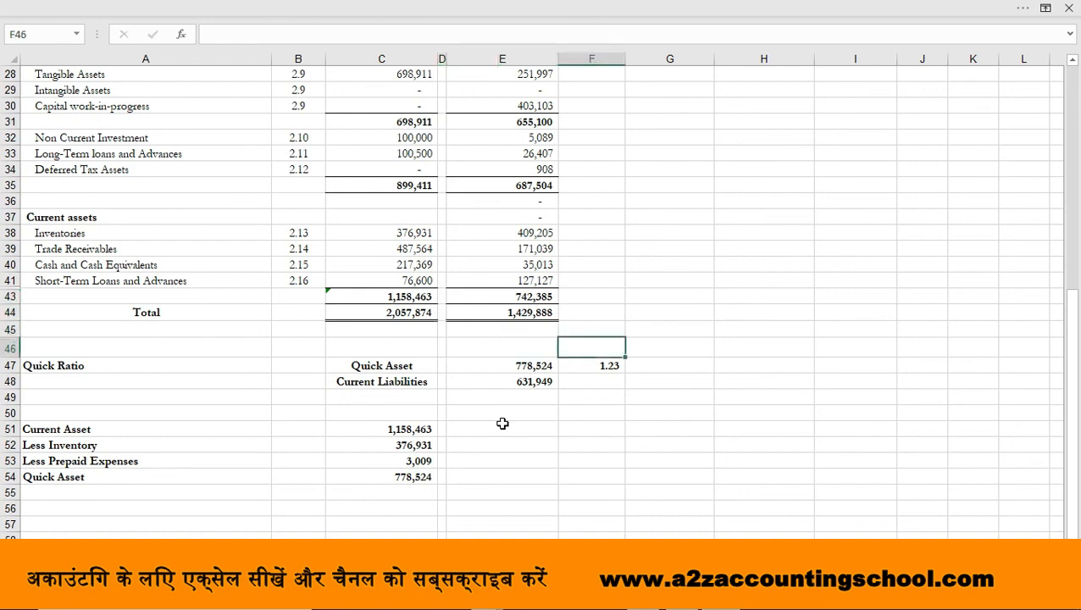
key("Down")
key("Left")
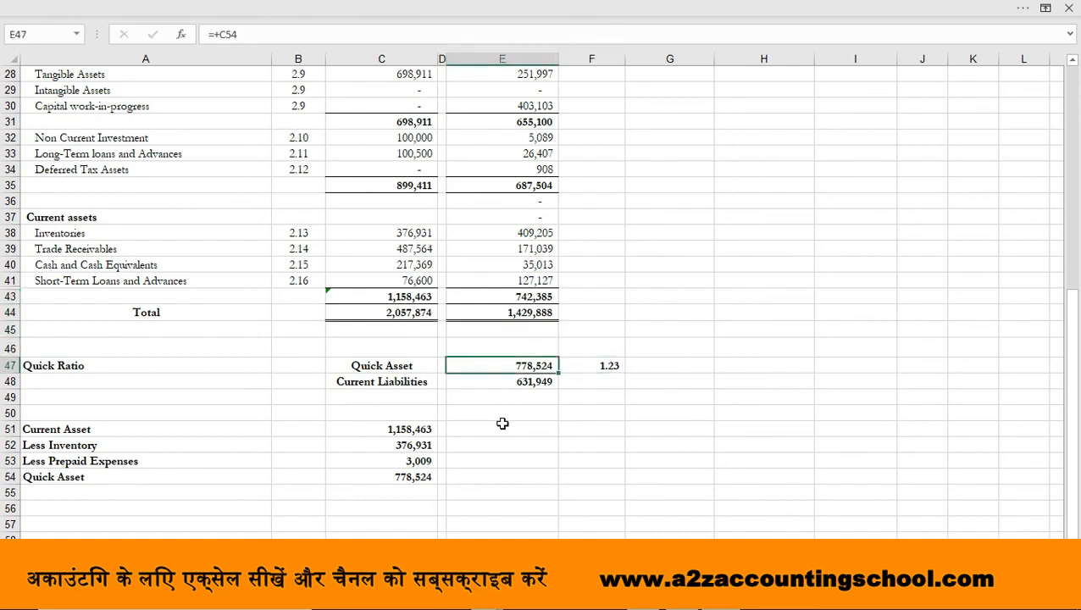